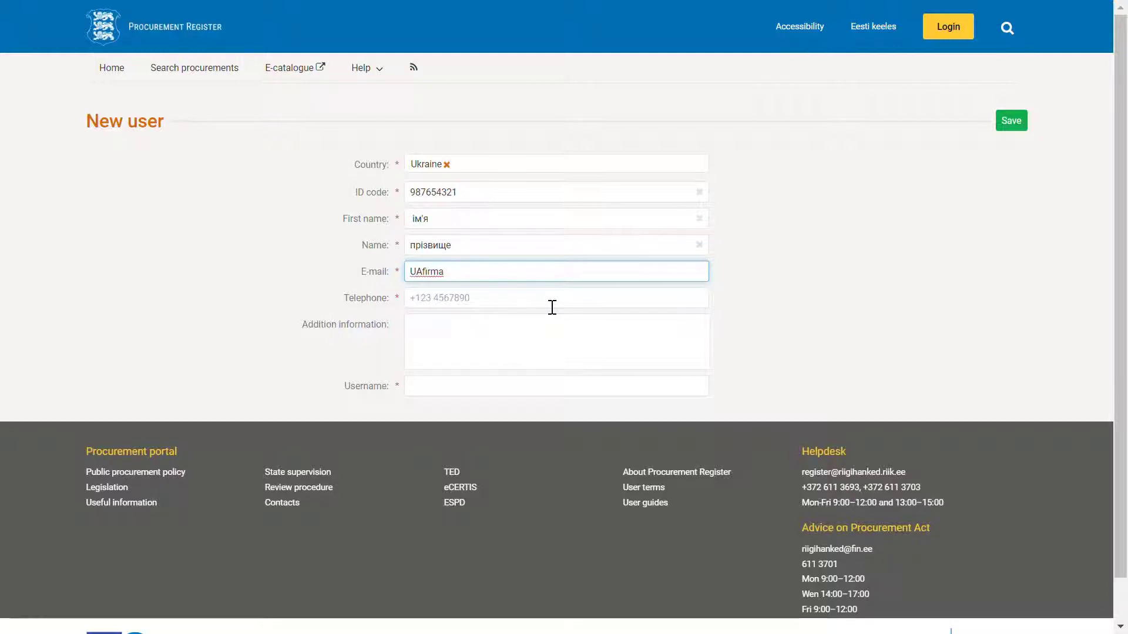
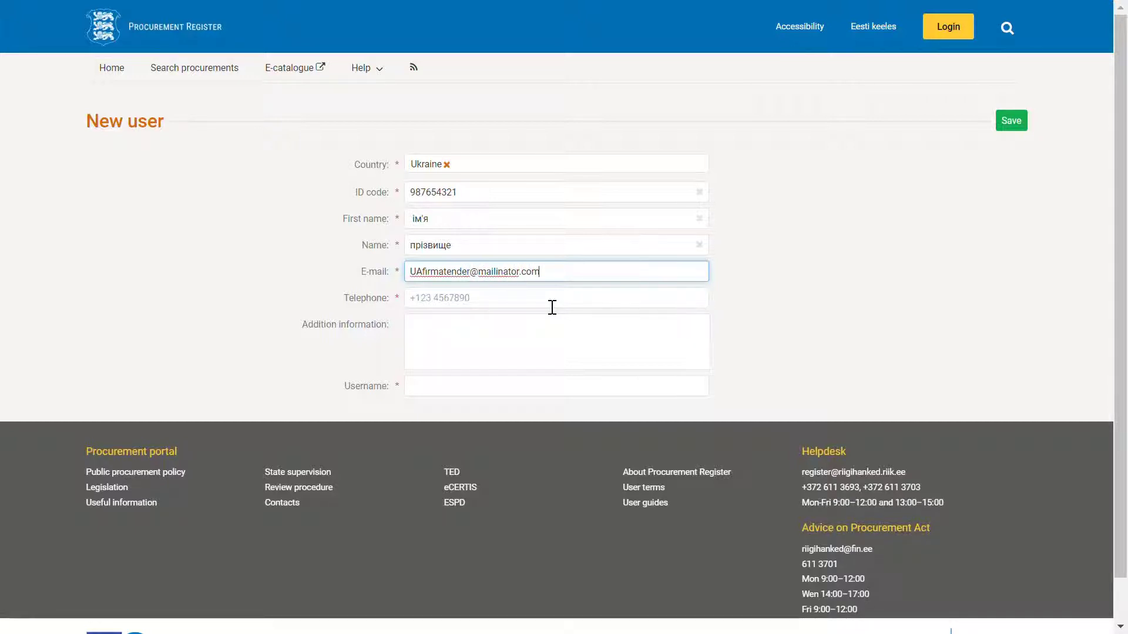
Step: Enter the test e-mail address, telephone number and username, then save the new user
{"action": "left_click", "coordinate": [465, 306]}
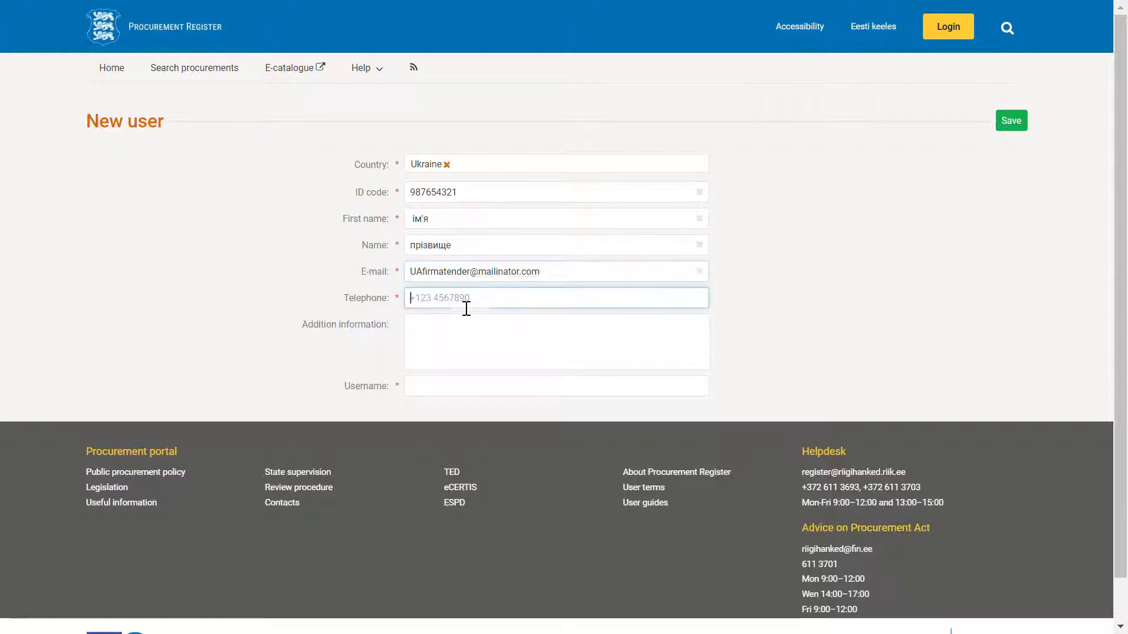
{"action": "type", "text": "+380"}
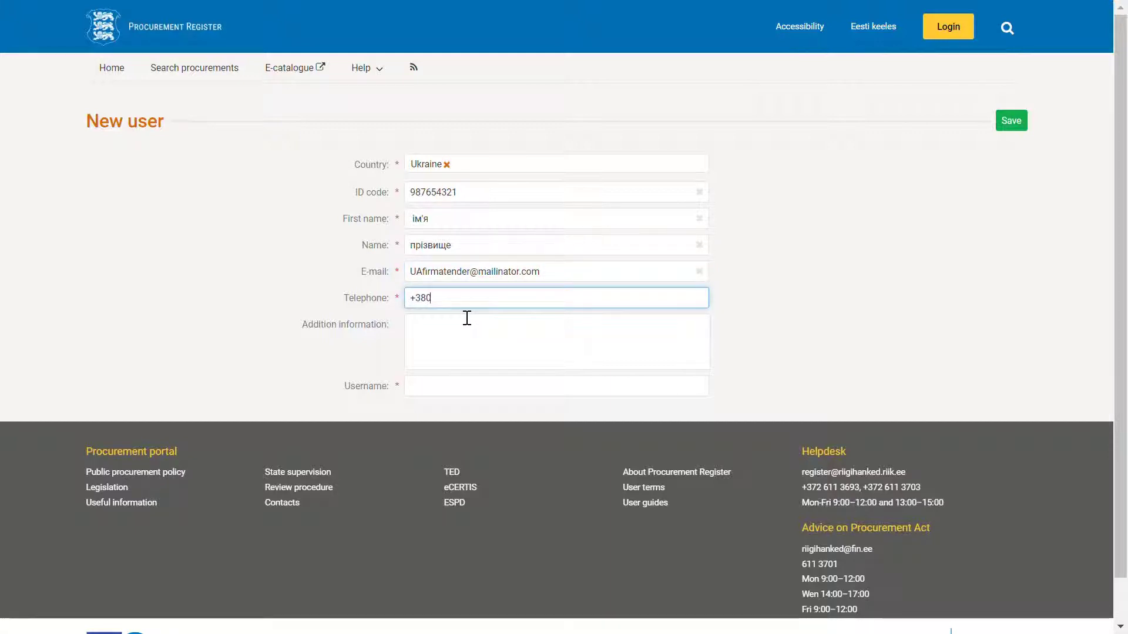
{"action": "type", "text": " 12345678"}
{"action": "left_click", "coordinate": [443, 393]}
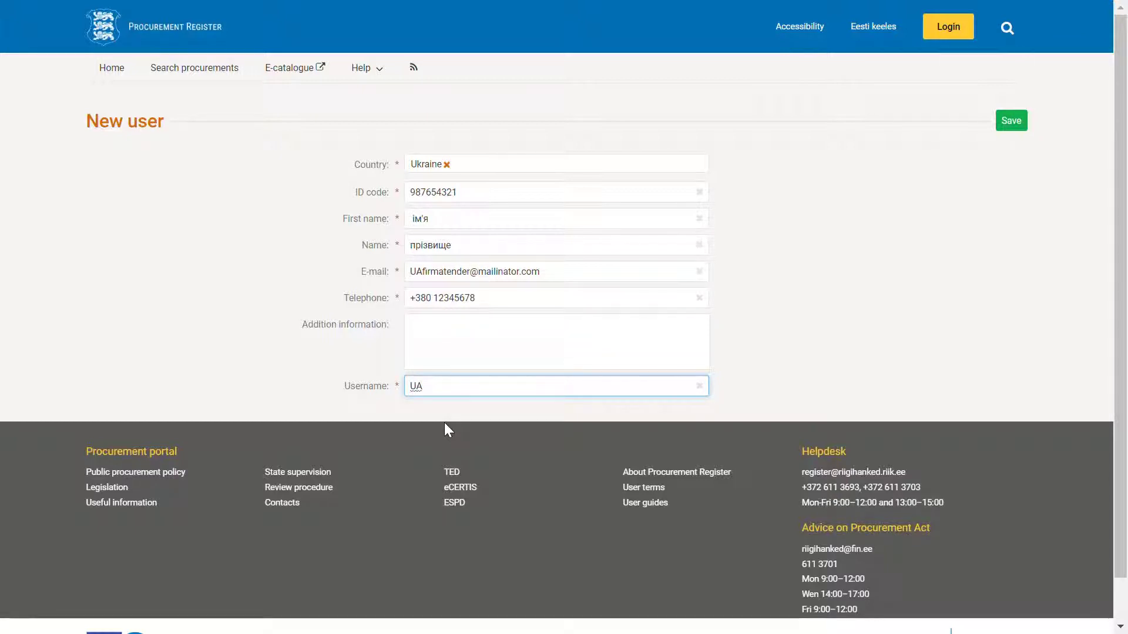
{"action": "type", "text": "UAfirmatender"}
{"action": "left_click", "coordinate": [1005, 124]}
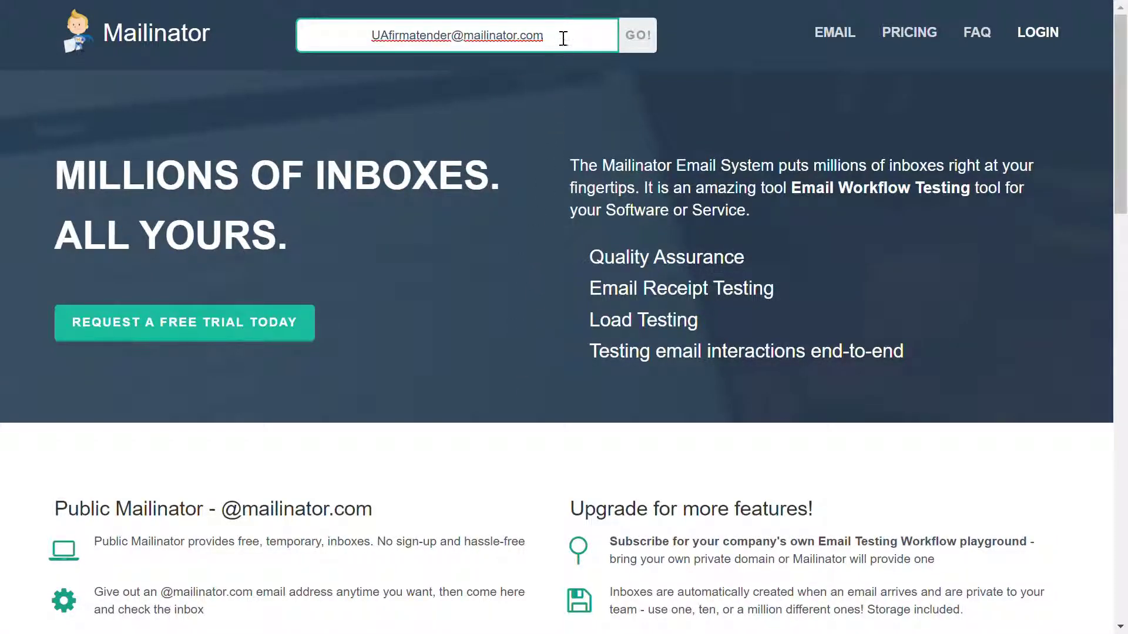
Step: Open the registration address's Mailinator inbox and follow the activation e-mail's link
{"action": "left_click", "coordinate": [641, 42]}
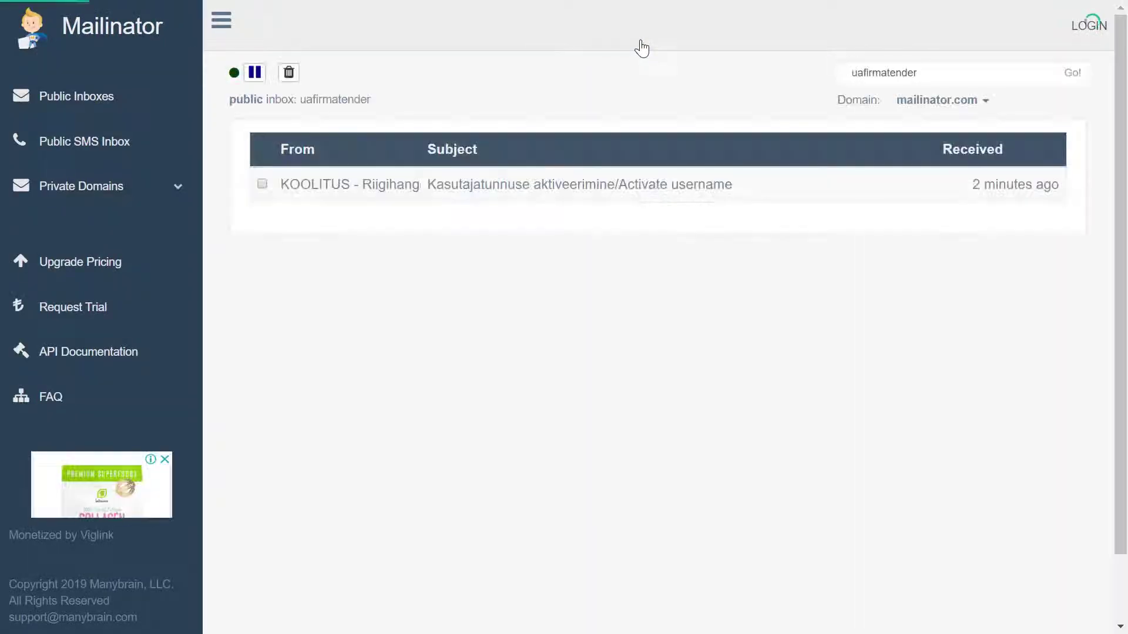
{"action": "left_click", "coordinate": [497, 199]}
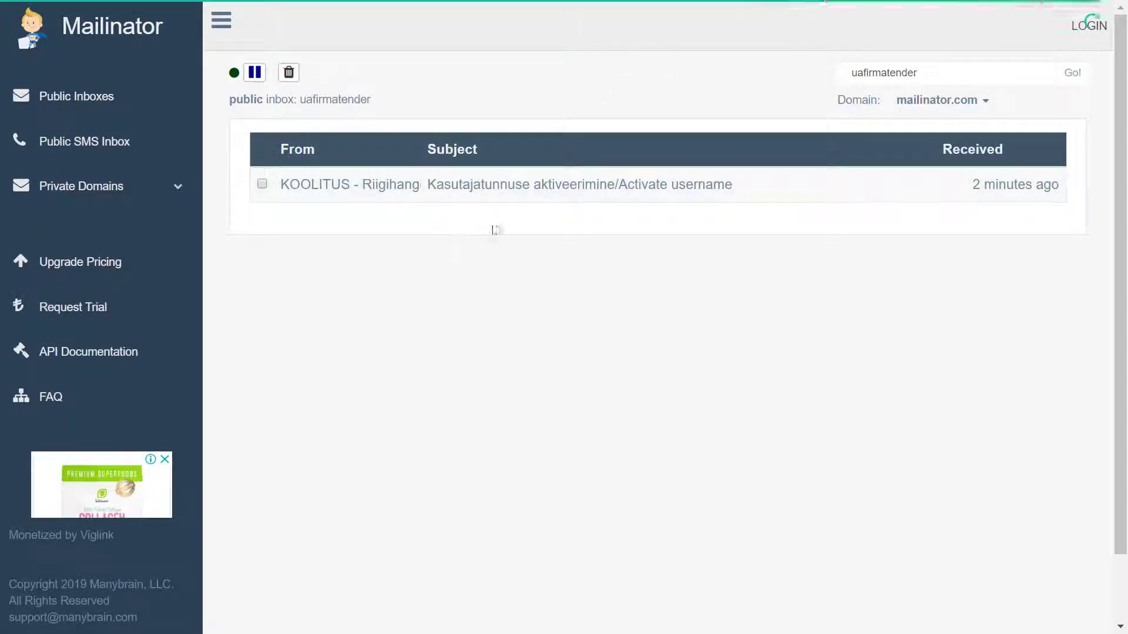
{"action": "left_click", "coordinate": [432, 191]}
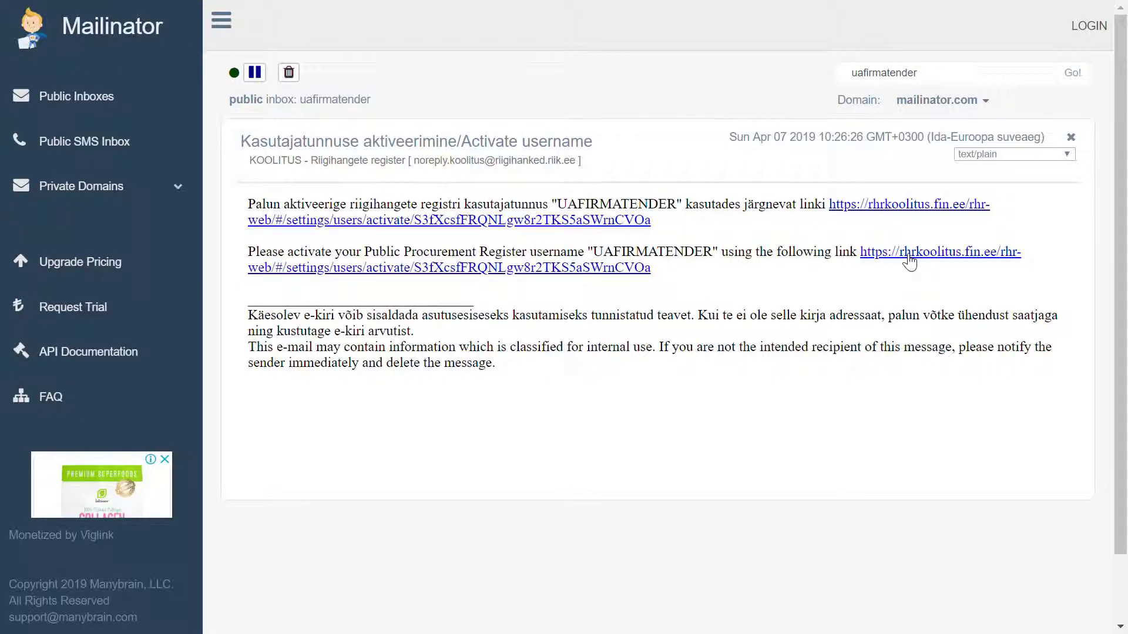
{"action": "left_click", "coordinate": [909, 259]}
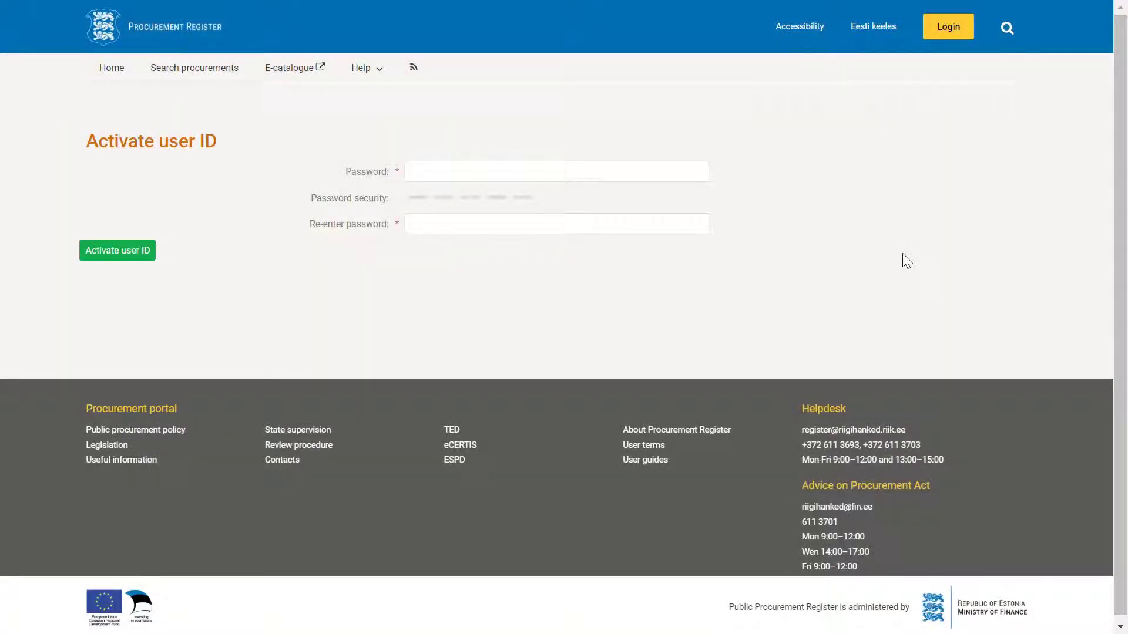
Step: Set and confirm the new account password, then activate the user ID
{"action": "left_click", "coordinate": [457, 180]}
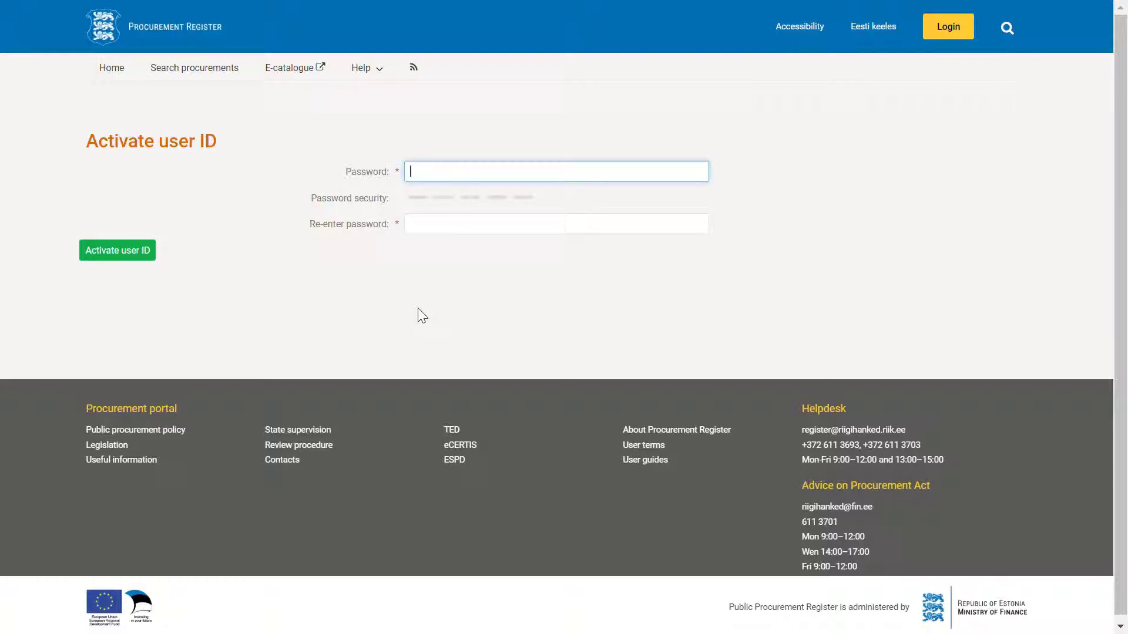
{"action": "type", "text": "aaaaaaaaaaaa"}
{"action": "left_click", "coordinate": [443, 229]}
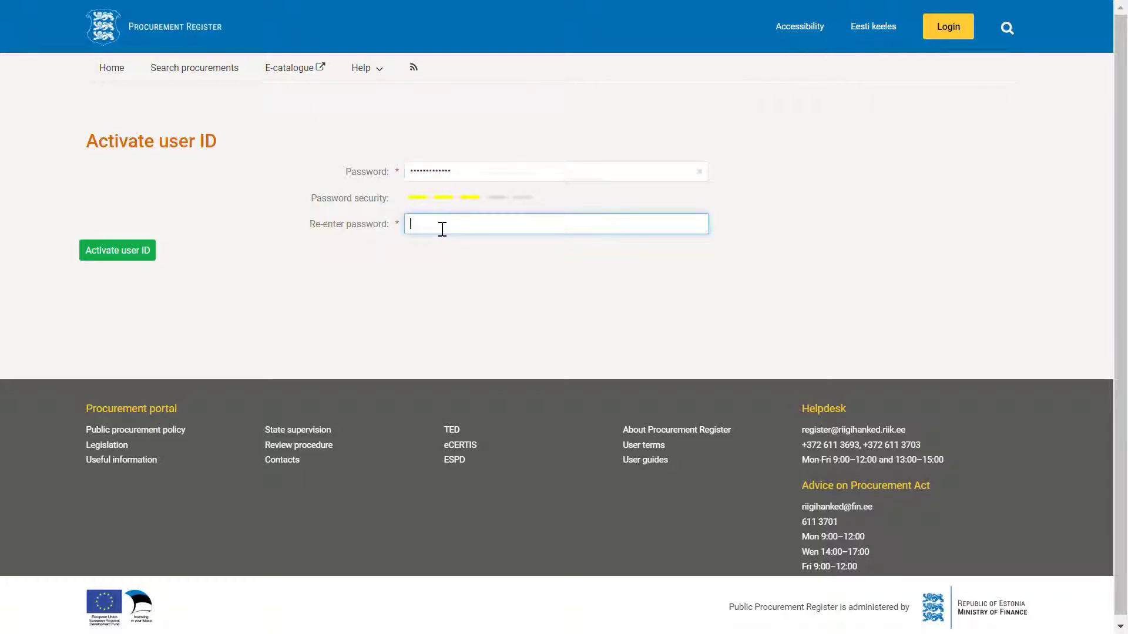
{"action": "type", "text": "aaaaaaaa"}
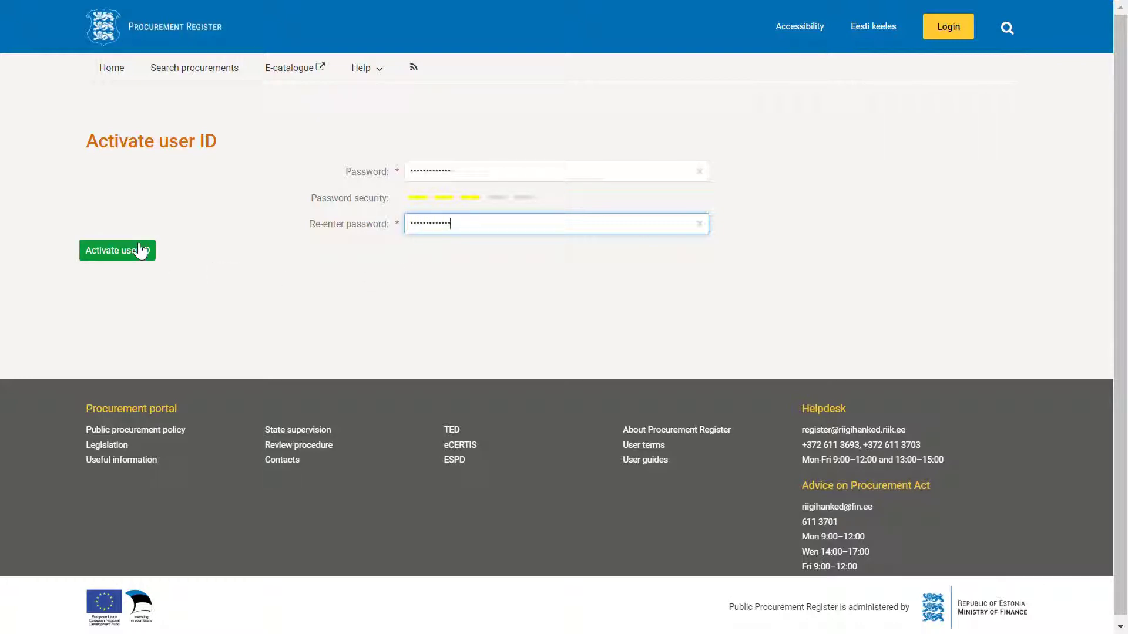
{"action": "left_click", "coordinate": [125, 258]}
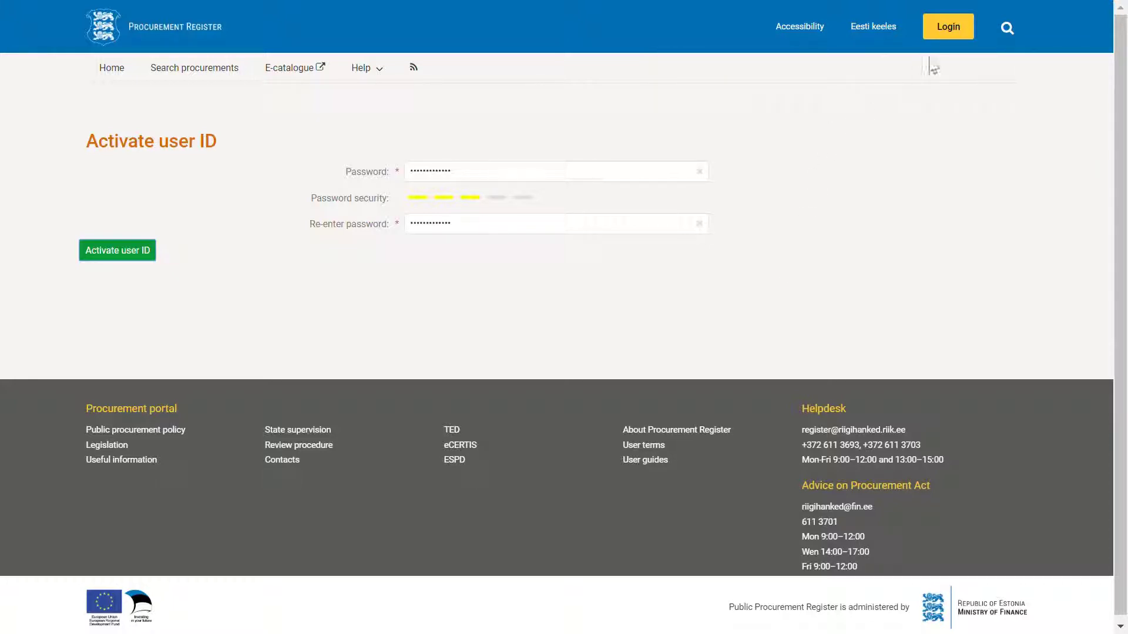
Step: Log in with the pasted username and password of the new account
{"action": "left_click", "coordinate": [948, 27]}
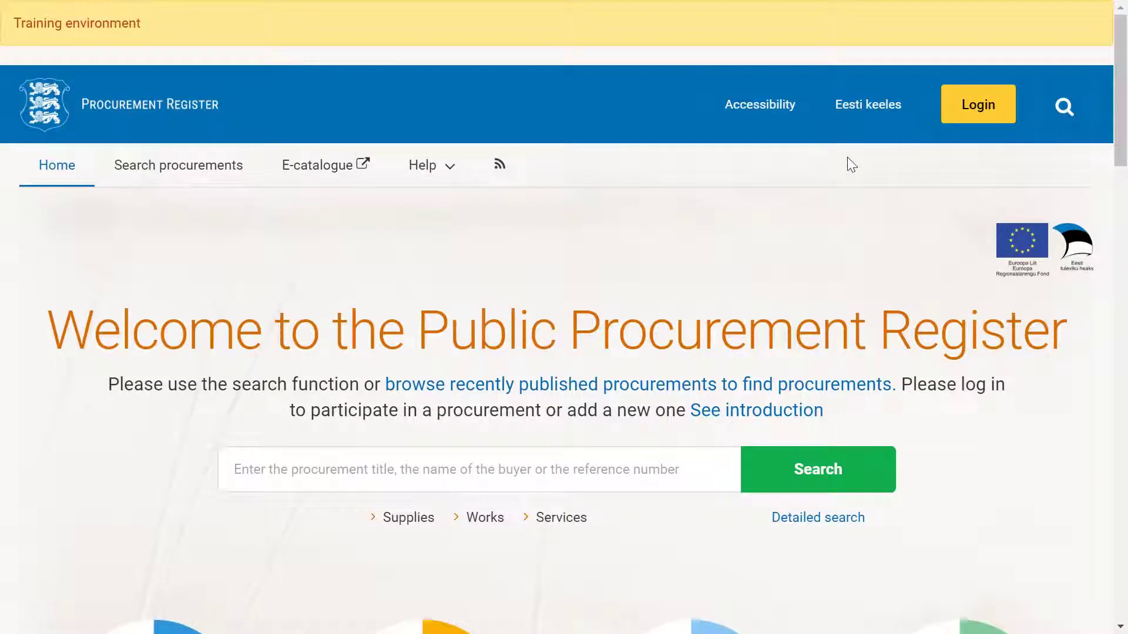
{"action": "left_click", "coordinate": [968, 120]}
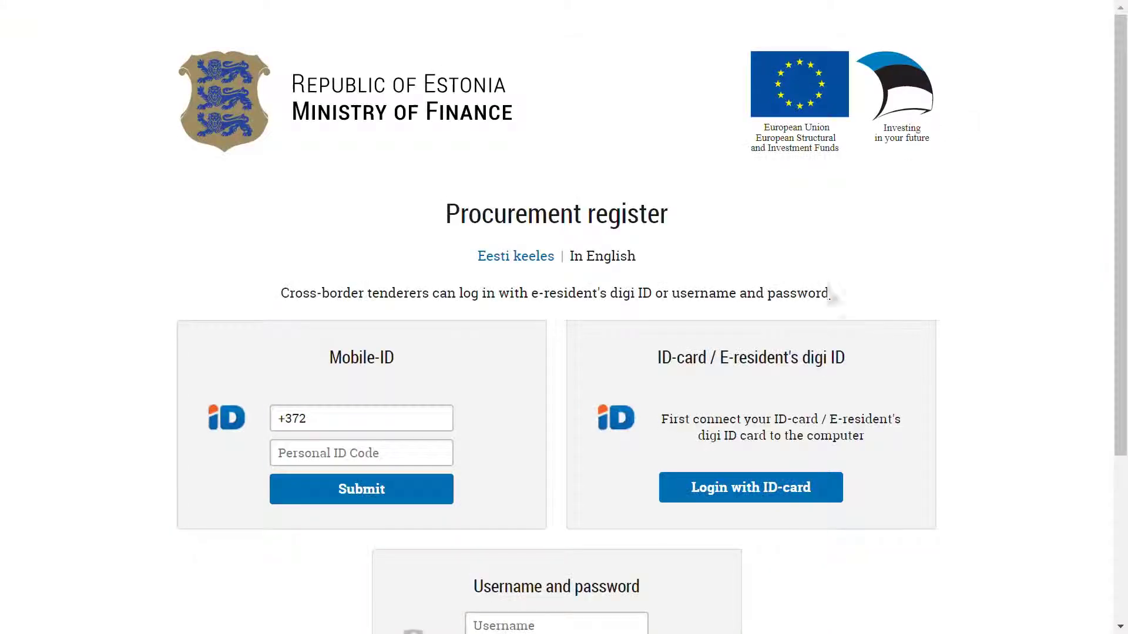
{"action": "scroll", "coordinate": [552, 429], "scroll_direction": "down", "scroll_amount": 4}
{"action": "left_click", "coordinate": [539, 400]}
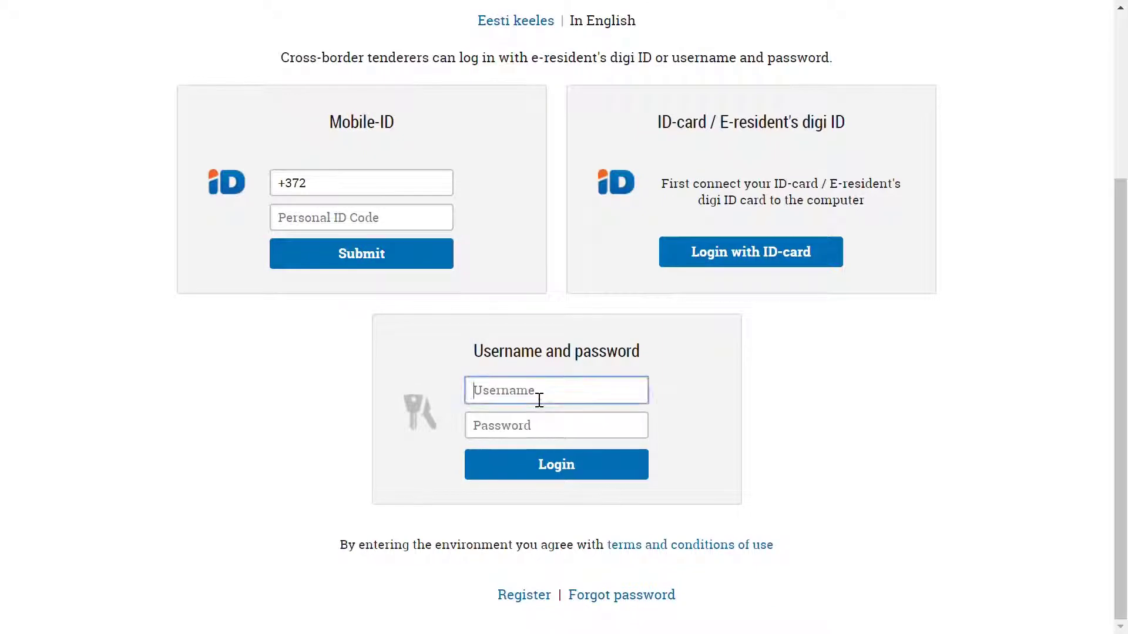
{"action": "type", "text": "UAfirmatender"}
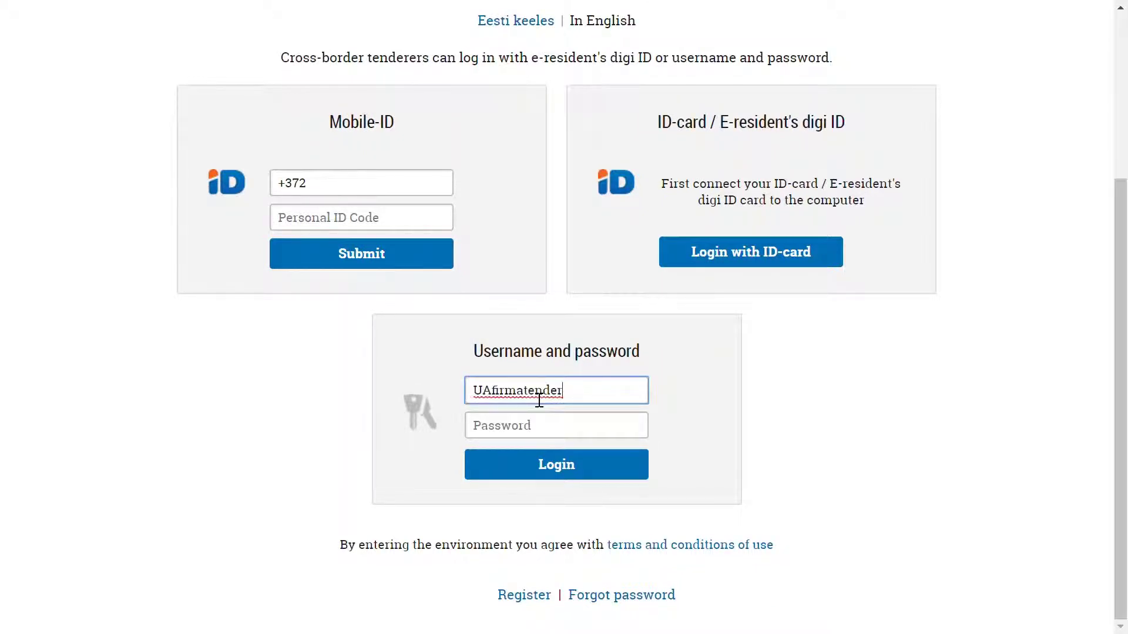
{"action": "left_click", "coordinate": [490, 439]}
{"action": "key", "text": "ctrl+v"}
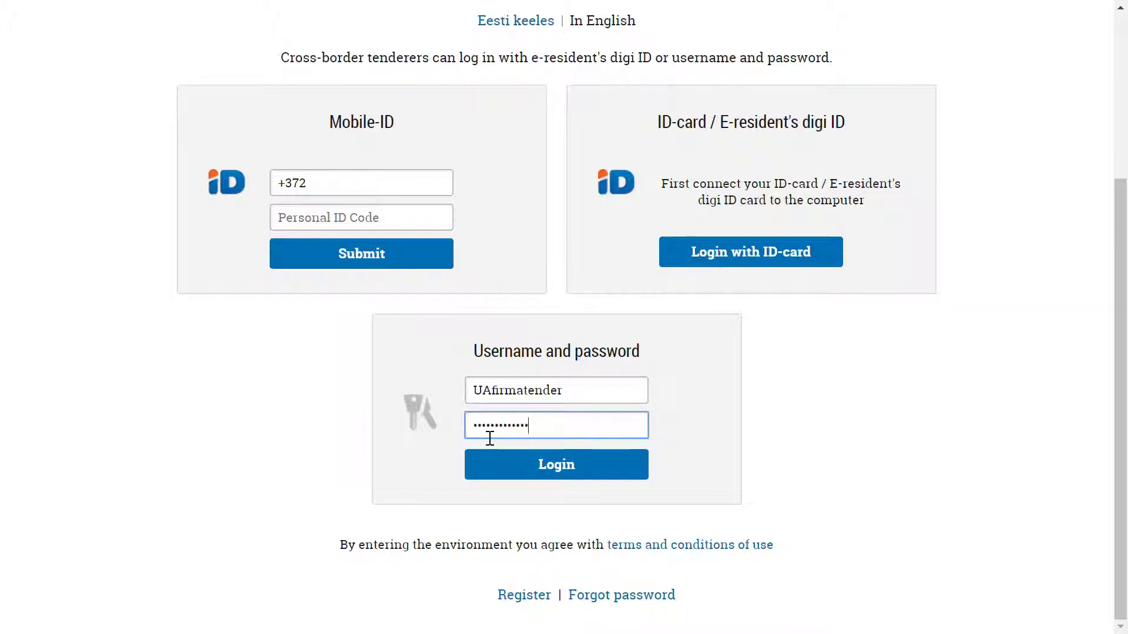
{"action": "left_click", "coordinate": [563, 472]}
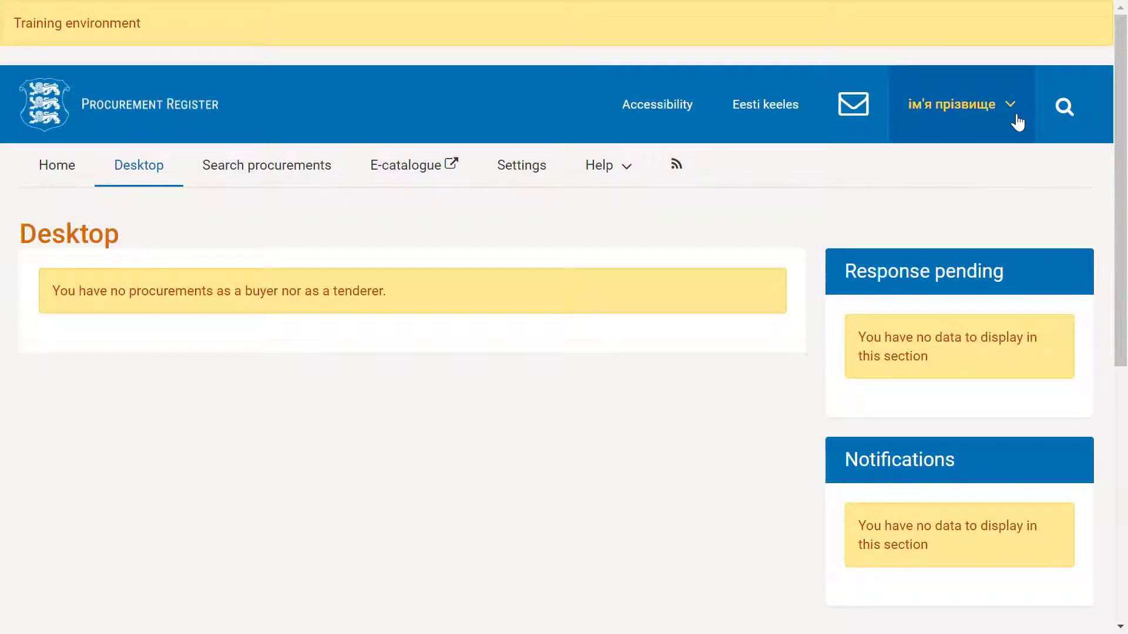
Step: From the user profile, register the tenderer organisation via an official-register lookup with the mailinator.com domain, then confirm
{"action": "left_click", "coordinate": [1015, 115]}
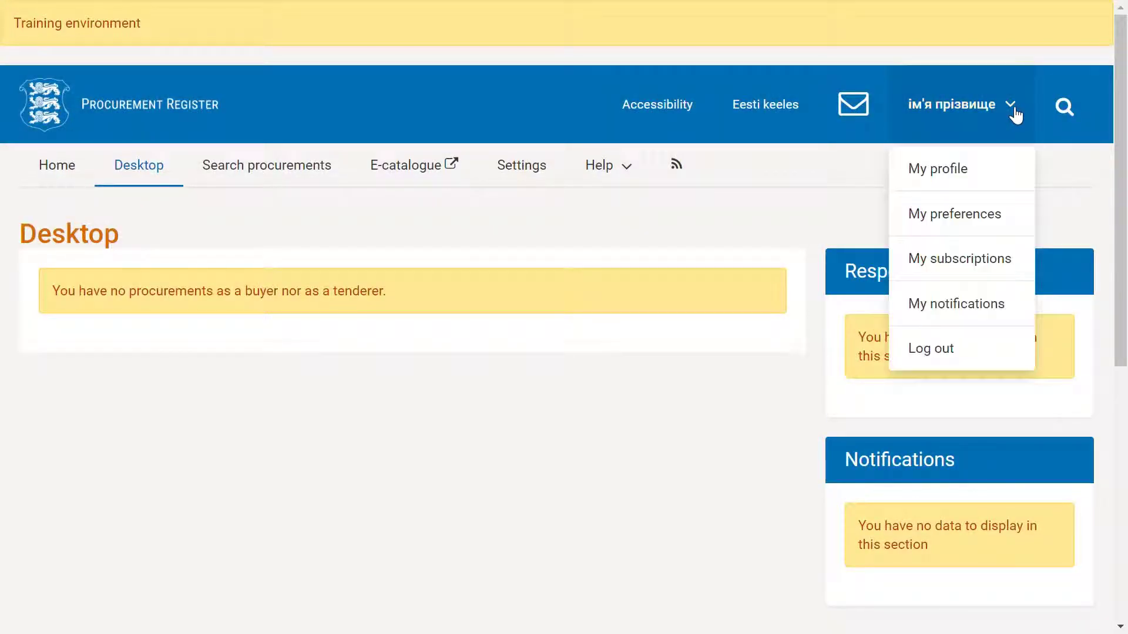
{"action": "left_click", "coordinate": [945, 172]}
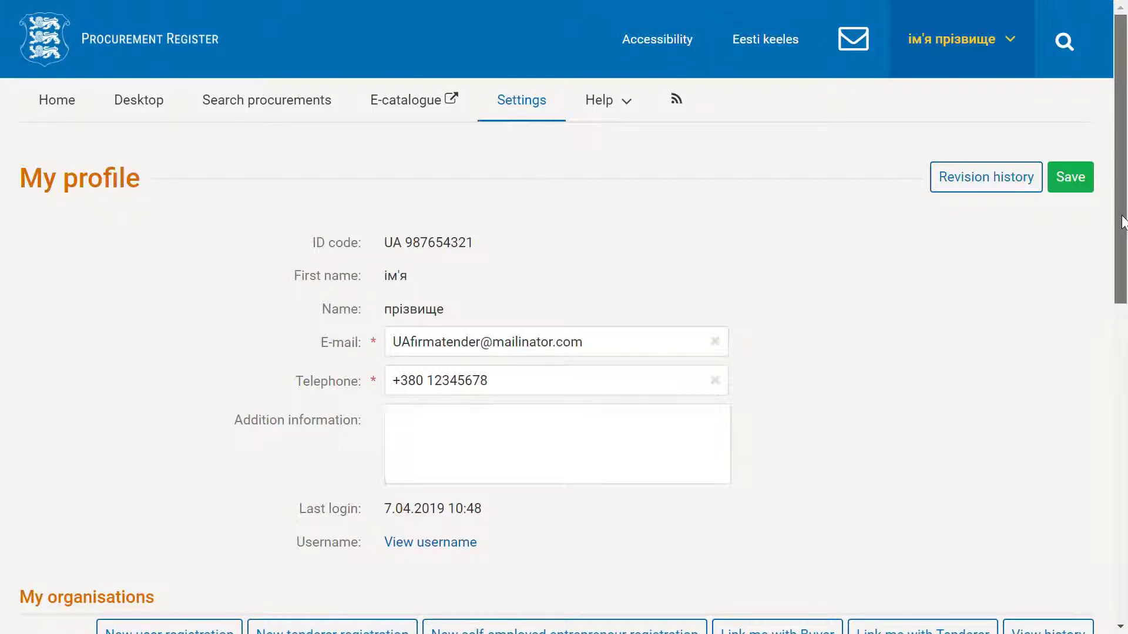
{"action": "left_click_drag", "start_coordinate": [1121, 222], "coordinate": [1121, 226]}
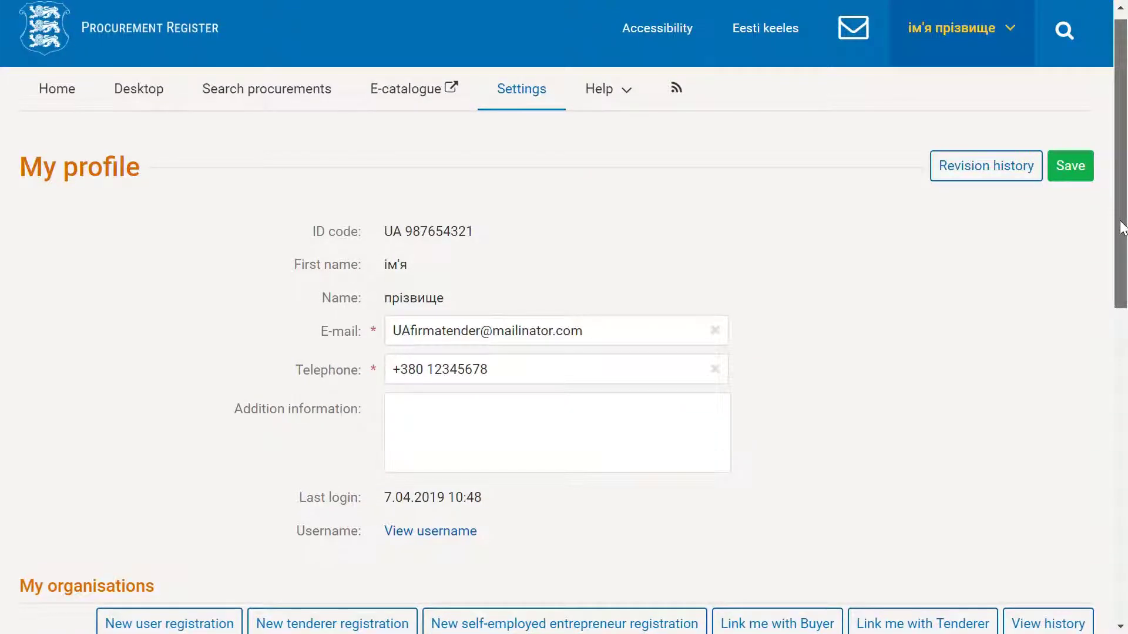
{"action": "left_click", "coordinate": [327, 627]}
{"action": "left_click", "coordinate": [872, 291]}
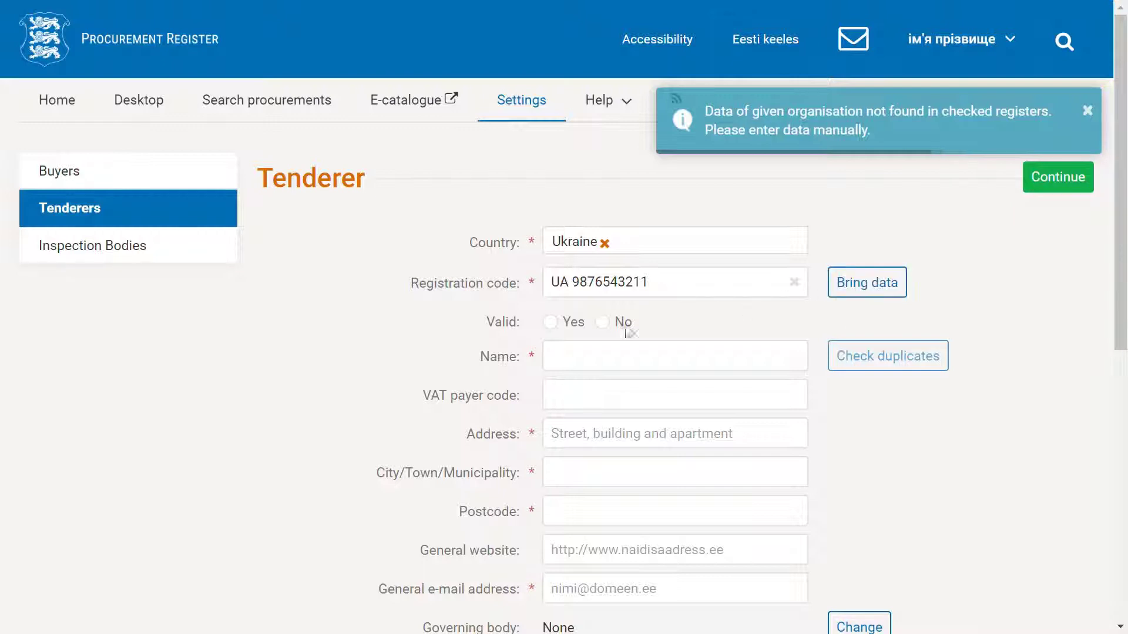
{"action": "left_click", "coordinate": [561, 327]}
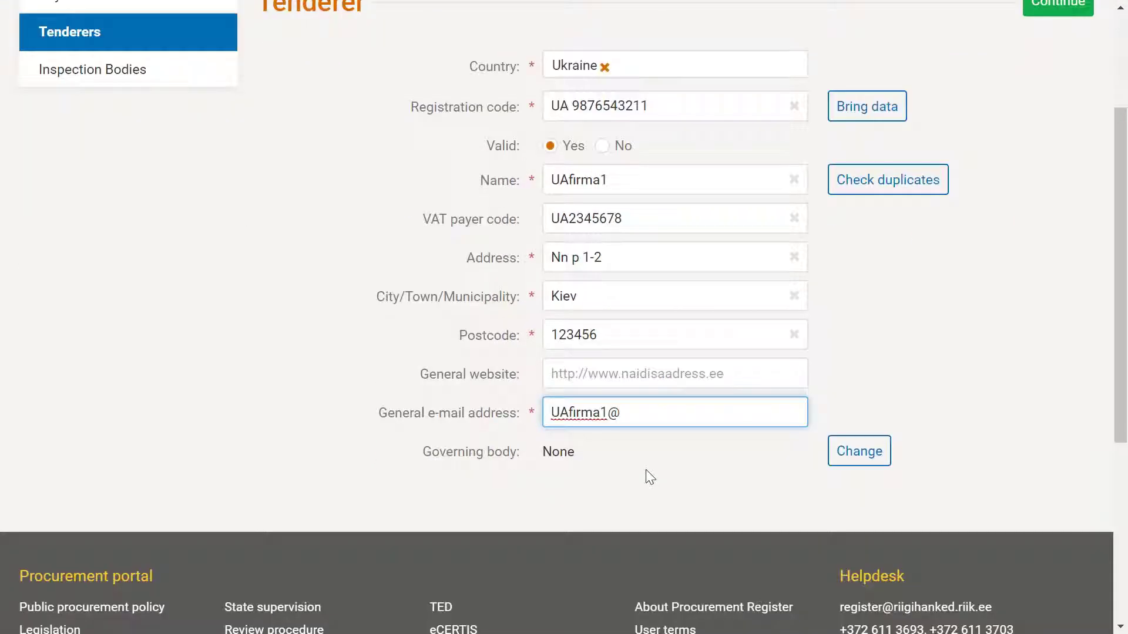
{"action": "type", "text": "mailinator.com"}
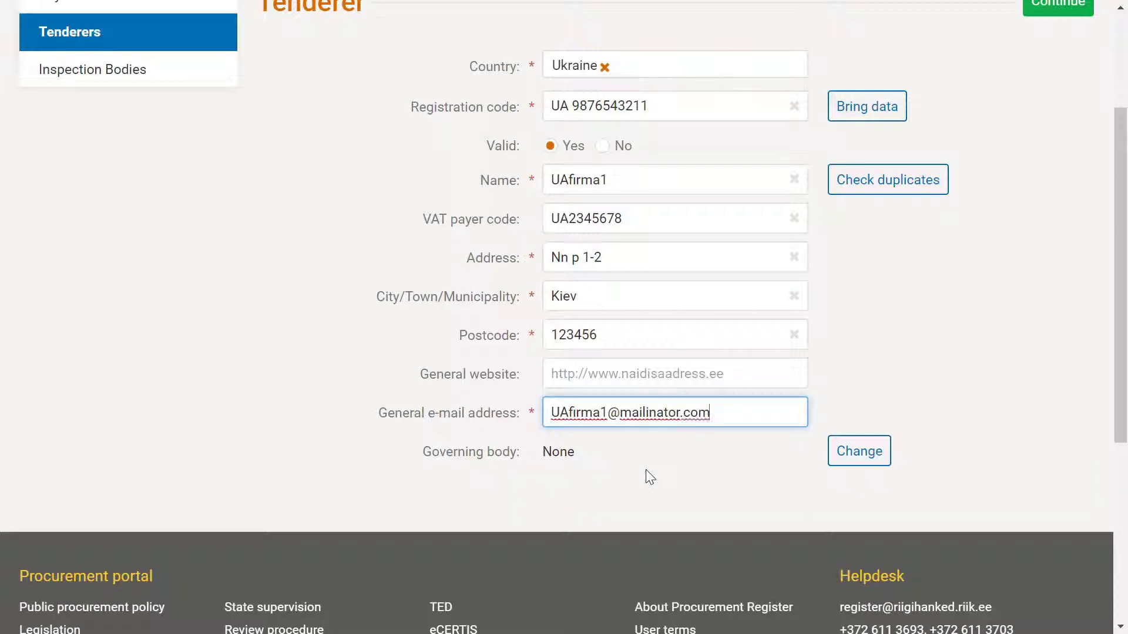
{"action": "scroll", "coordinate": [980, 470], "scroll_direction": "up", "scroll_amount": 1}
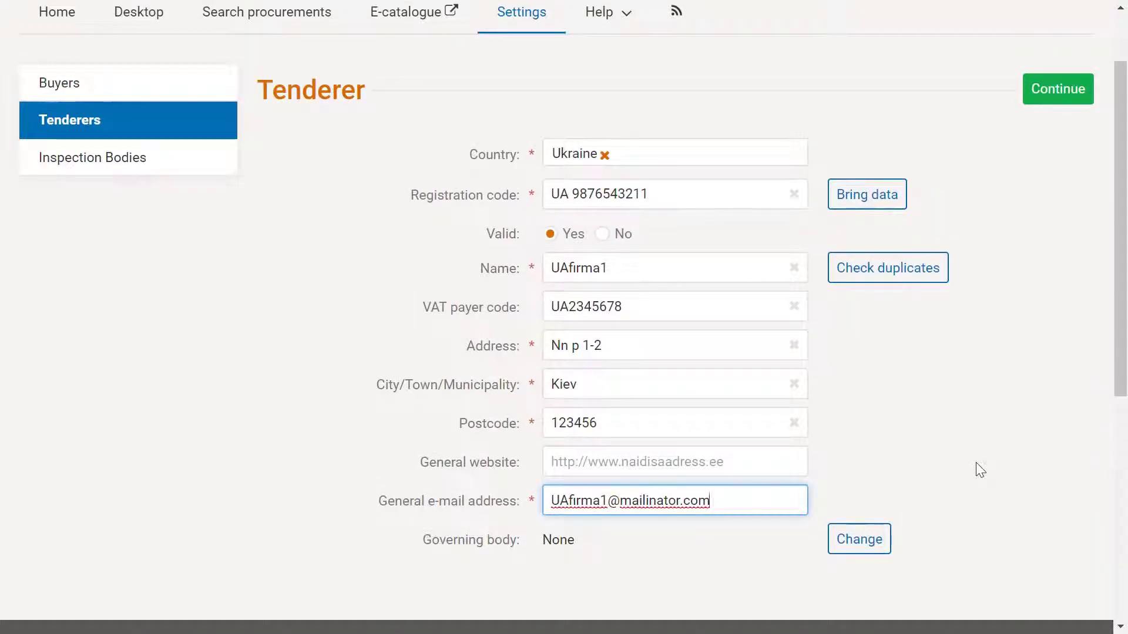
{"action": "scroll", "coordinate": [978, 469], "scroll_direction": "up", "scroll_amount": 1}
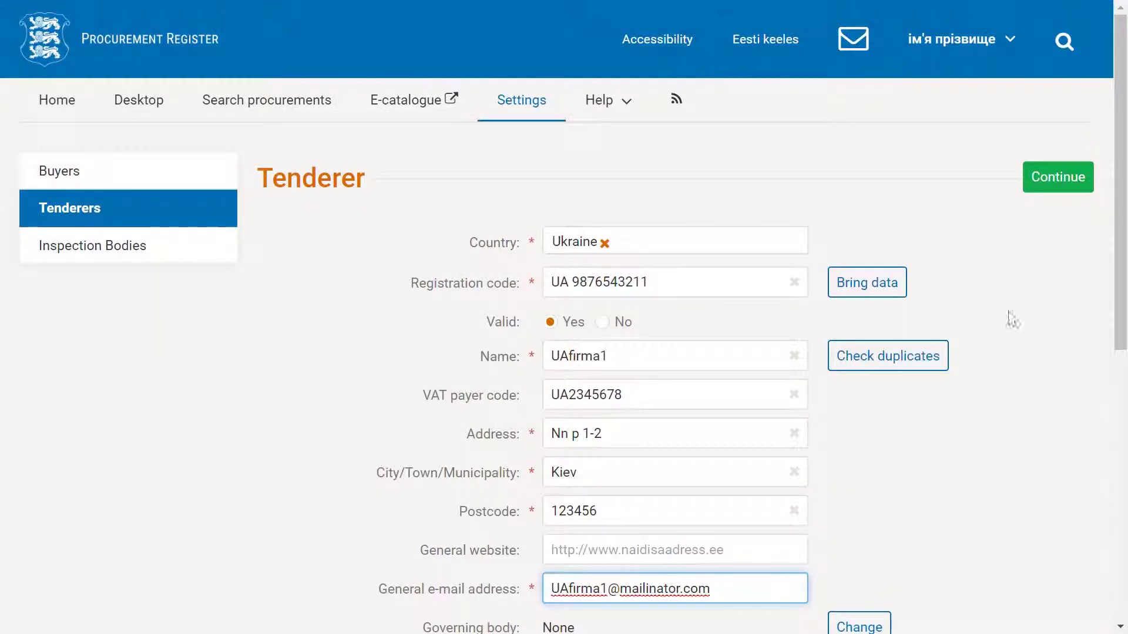
{"action": "left_click", "coordinate": [1062, 178]}
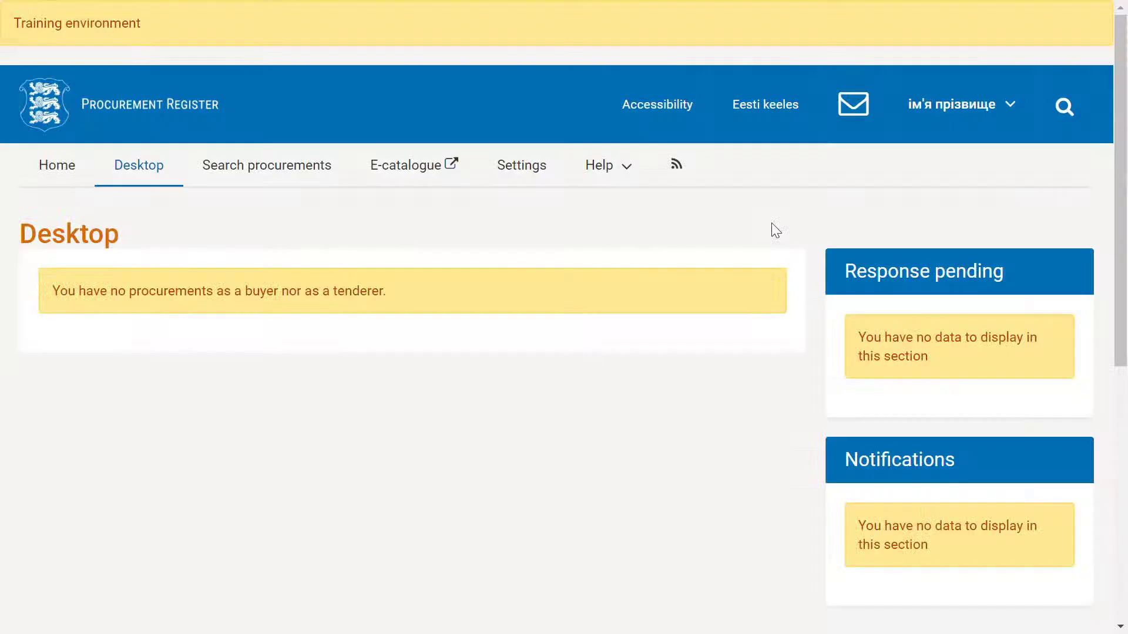
Step: Open the UAfirmatender organisation's details from My profile
{"action": "left_click", "coordinate": [1014, 116]}
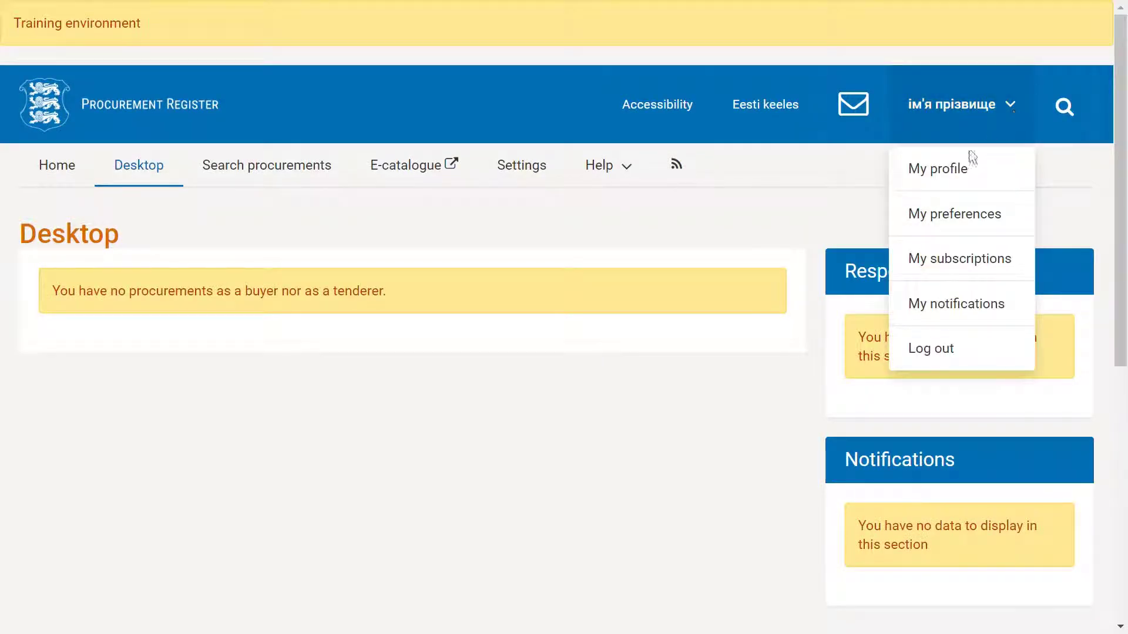
{"action": "left_click", "coordinate": [959, 177]}
{"action": "scroll", "coordinate": [582, 267], "scroll_direction": "down", "scroll_amount": 6}
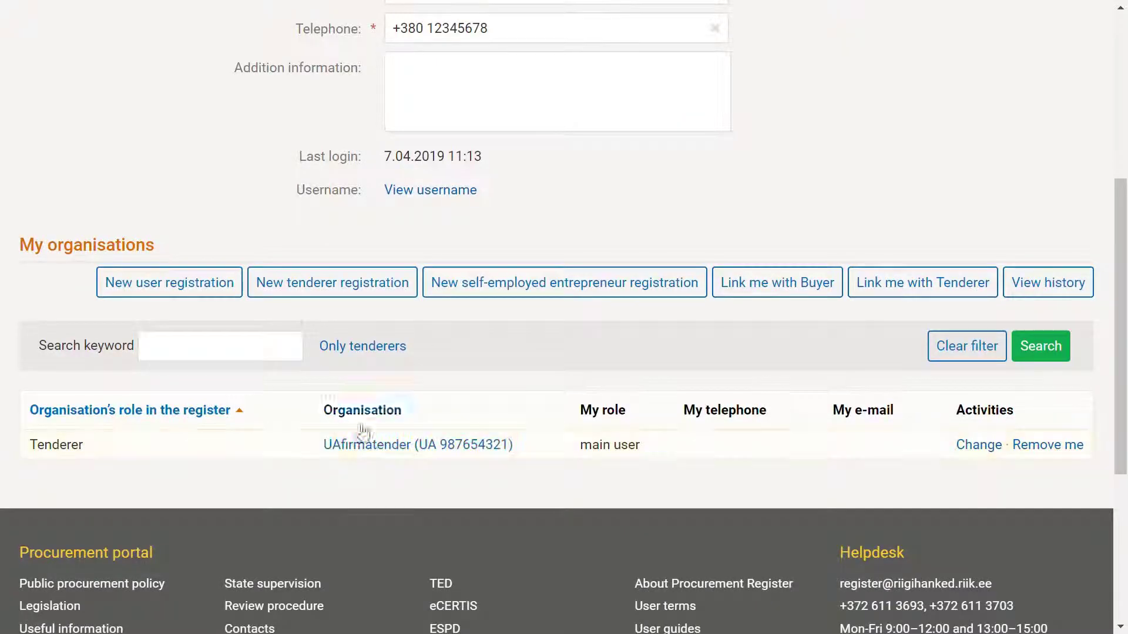
{"action": "left_click", "coordinate": [376, 454]}
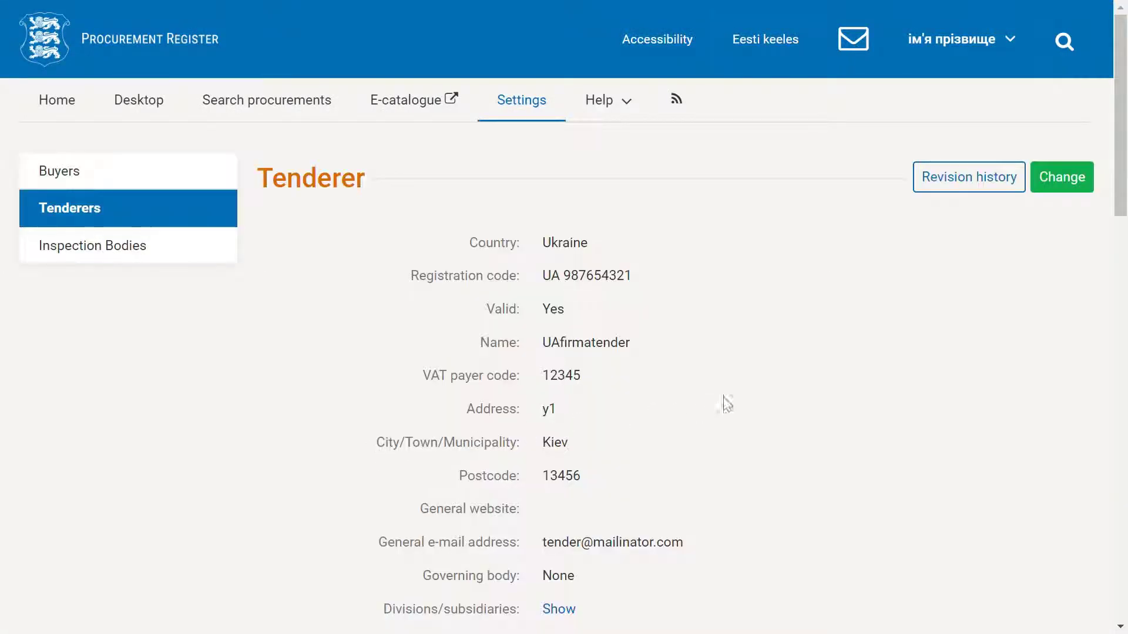
{"action": "scroll", "coordinate": [773, 384], "scroll_direction": "down", "scroll_amount": 6}
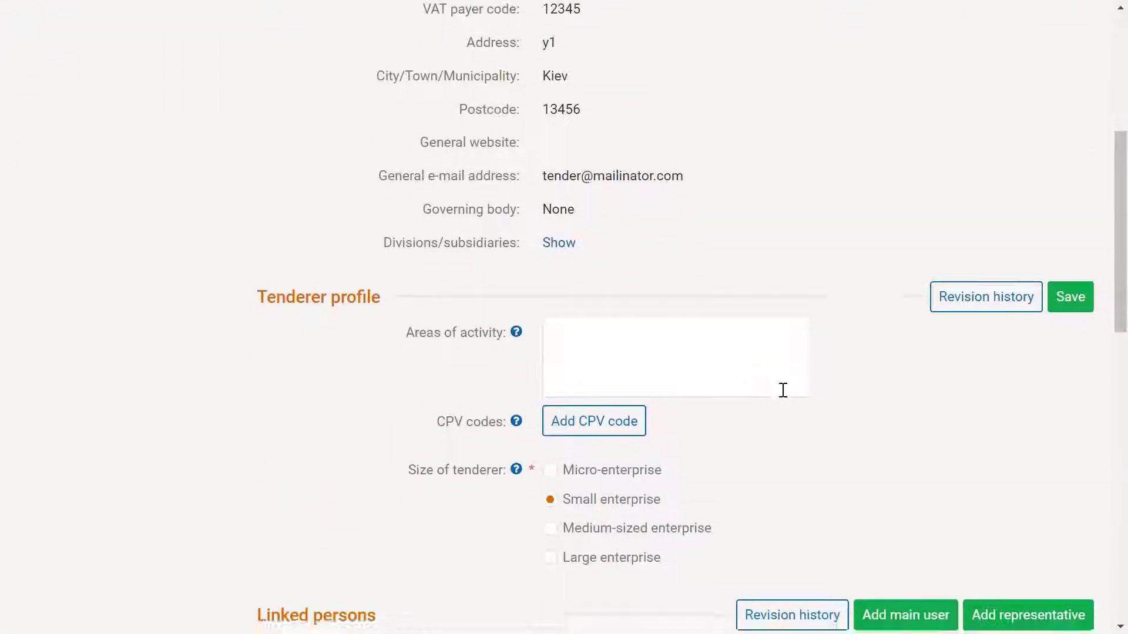
{"action": "scroll", "coordinate": [779, 388], "scroll_direction": "down", "scroll_amount": 3}
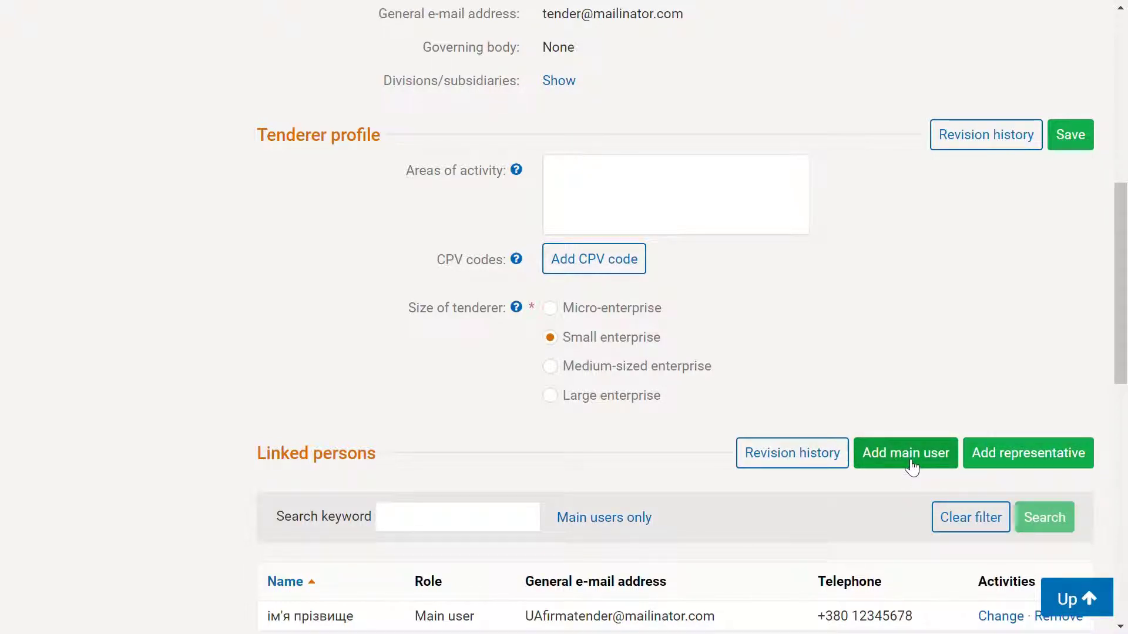
Step: Search for the person by surname and add them as a main user
{"action": "left_click", "coordinate": [911, 462]}
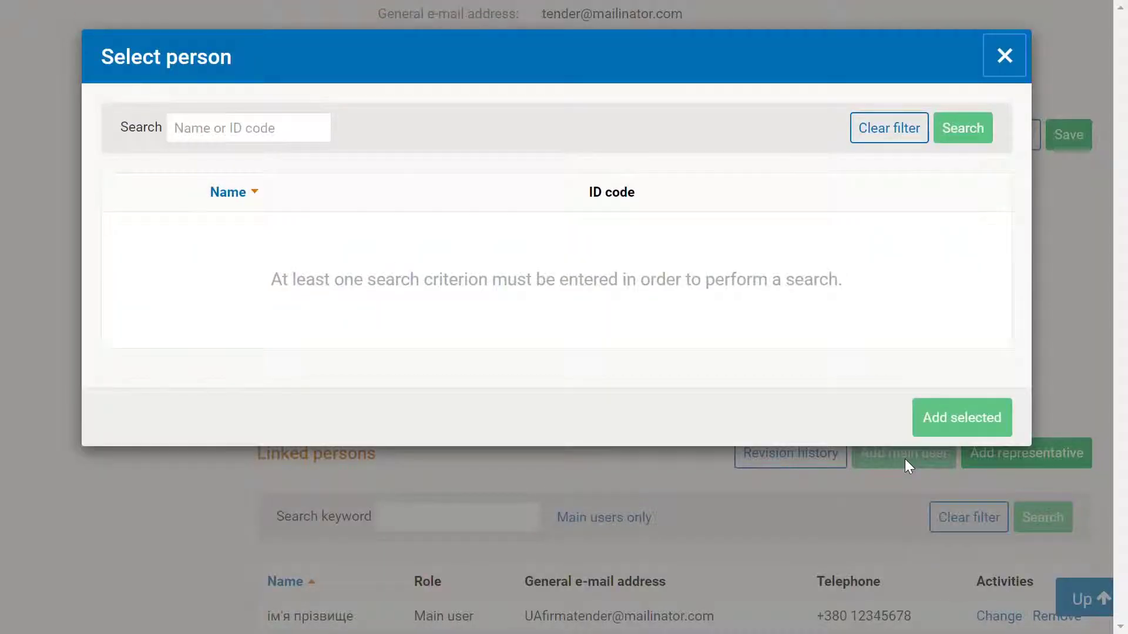
{"action": "left_click", "coordinate": [250, 138]}
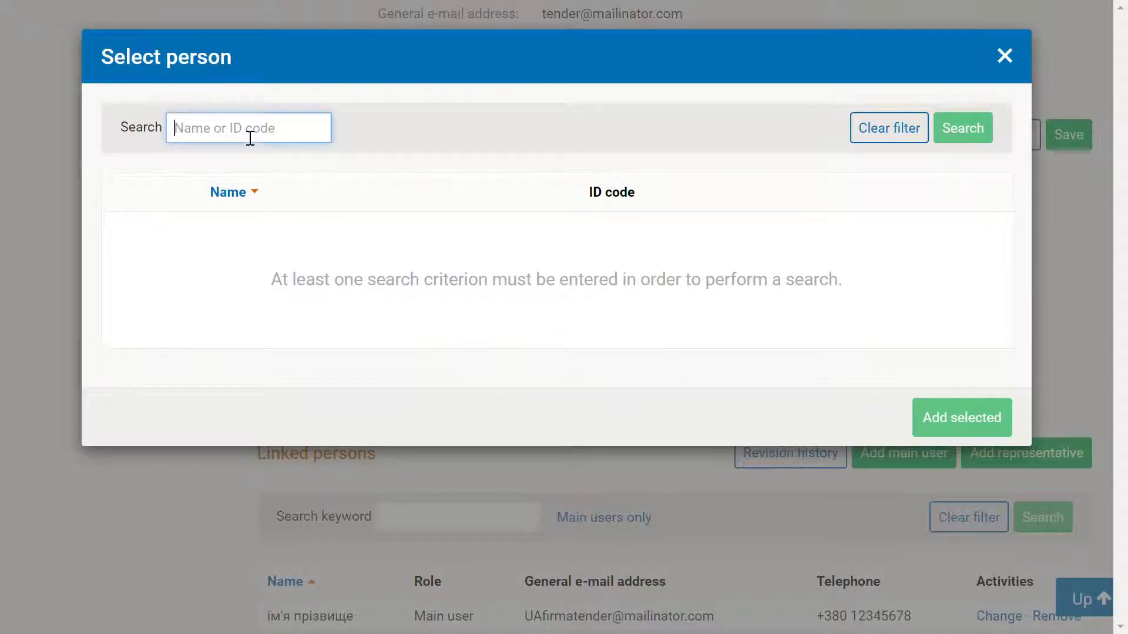
{"action": "type", "text": "Kaarna"}
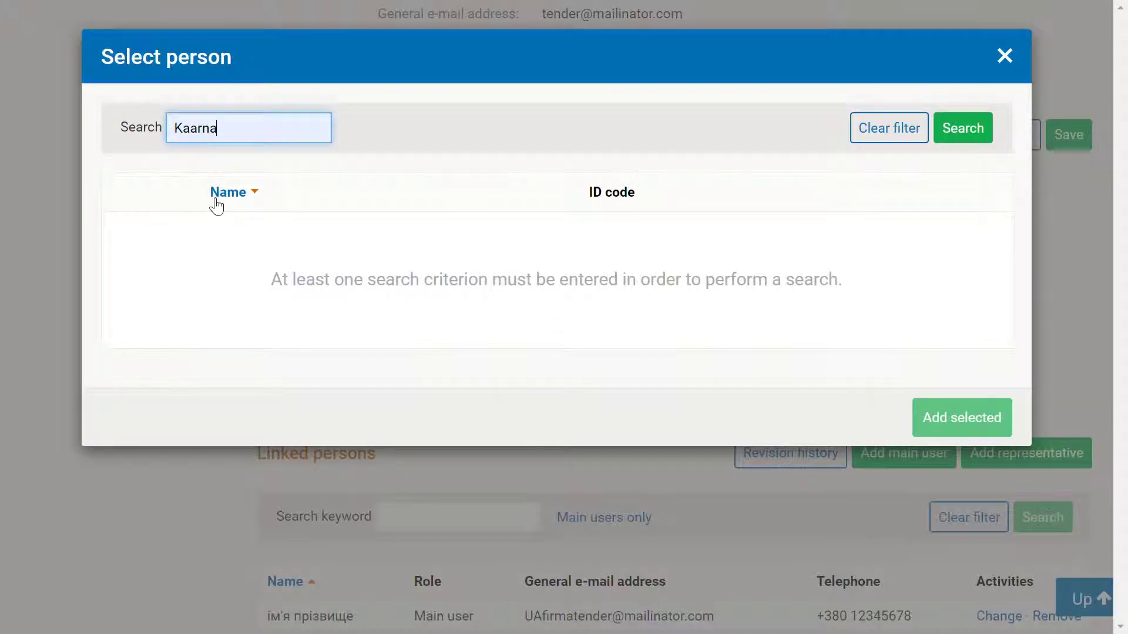
{"action": "left_click", "coordinate": [970, 133]}
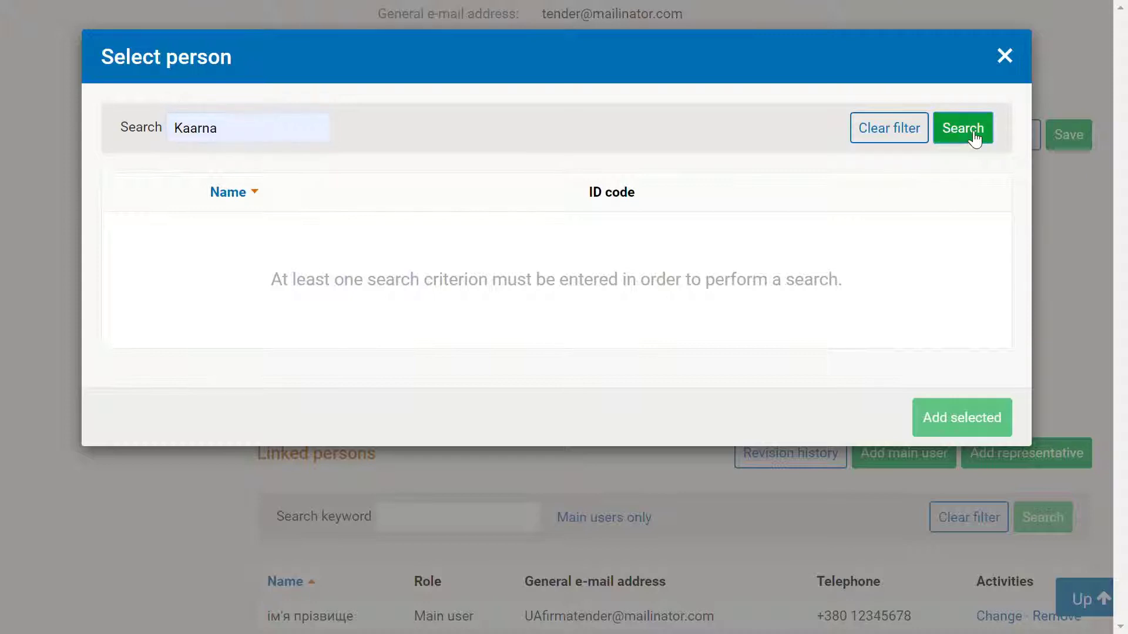
{"action": "left_click", "coordinate": [124, 232]}
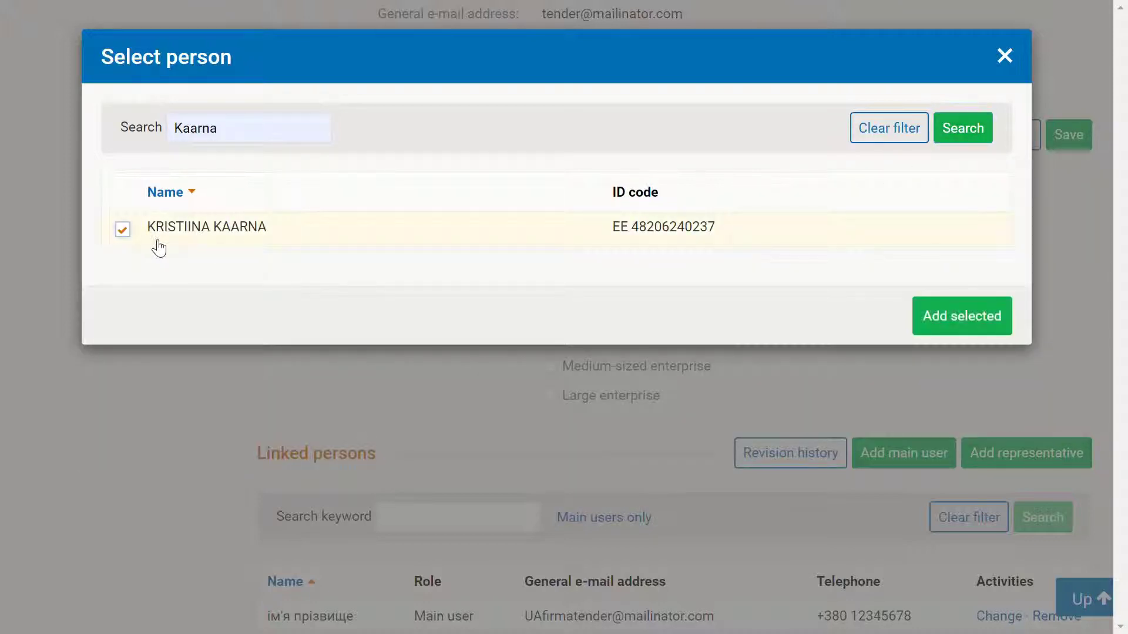
{"action": "left_click", "coordinate": [948, 320]}
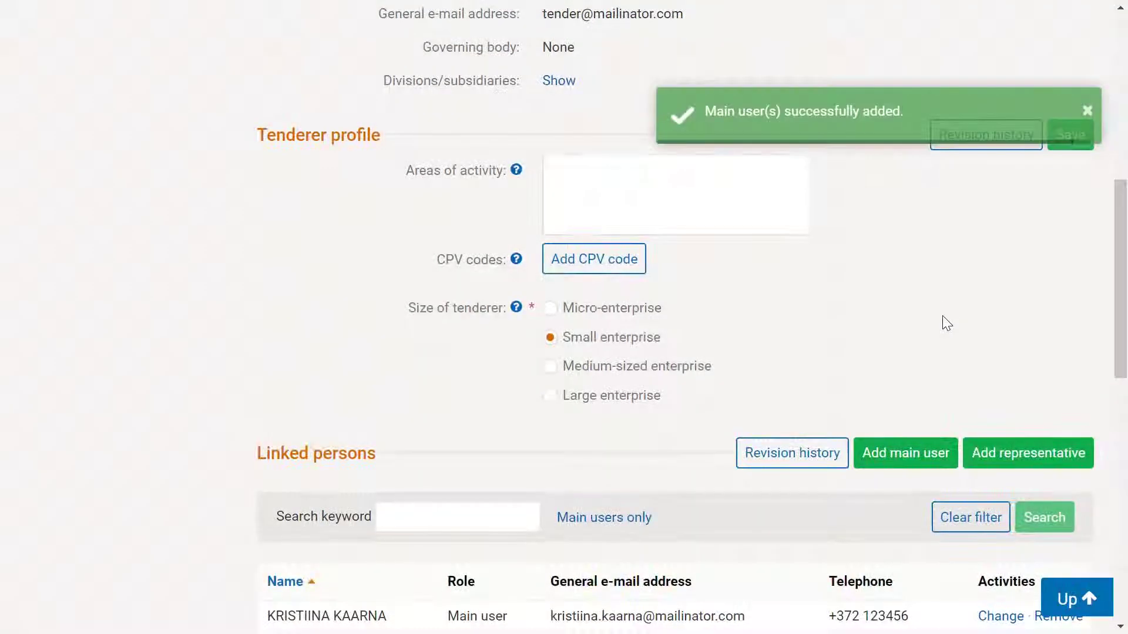
{"action": "scroll", "coordinate": [875, 312], "scroll_direction": "up", "scroll_amount": 15}
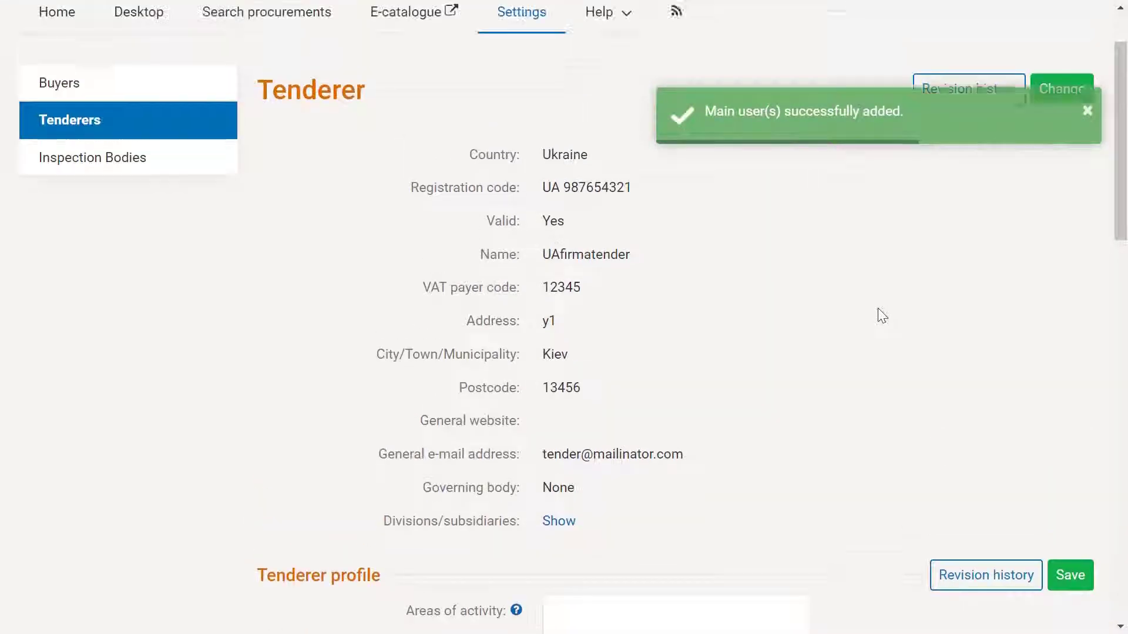
Step: Search procurements by reference number 127887
{"action": "scroll", "coordinate": [882, 316], "scroll_direction": "down", "scroll_amount": 13}
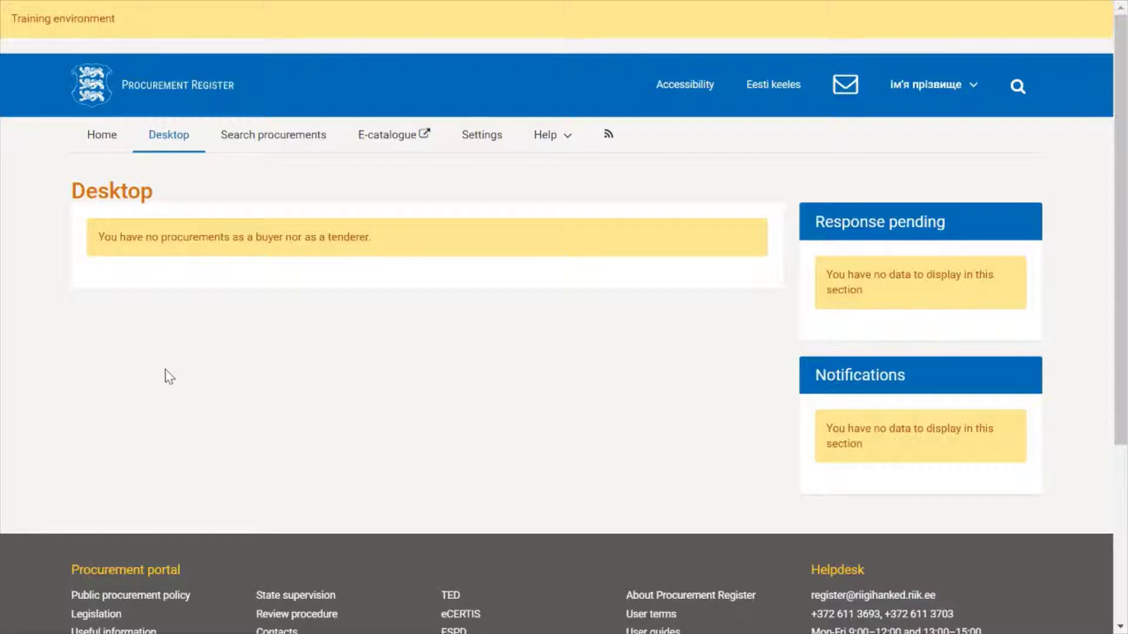
{"action": "left_click", "coordinate": [272, 147]}
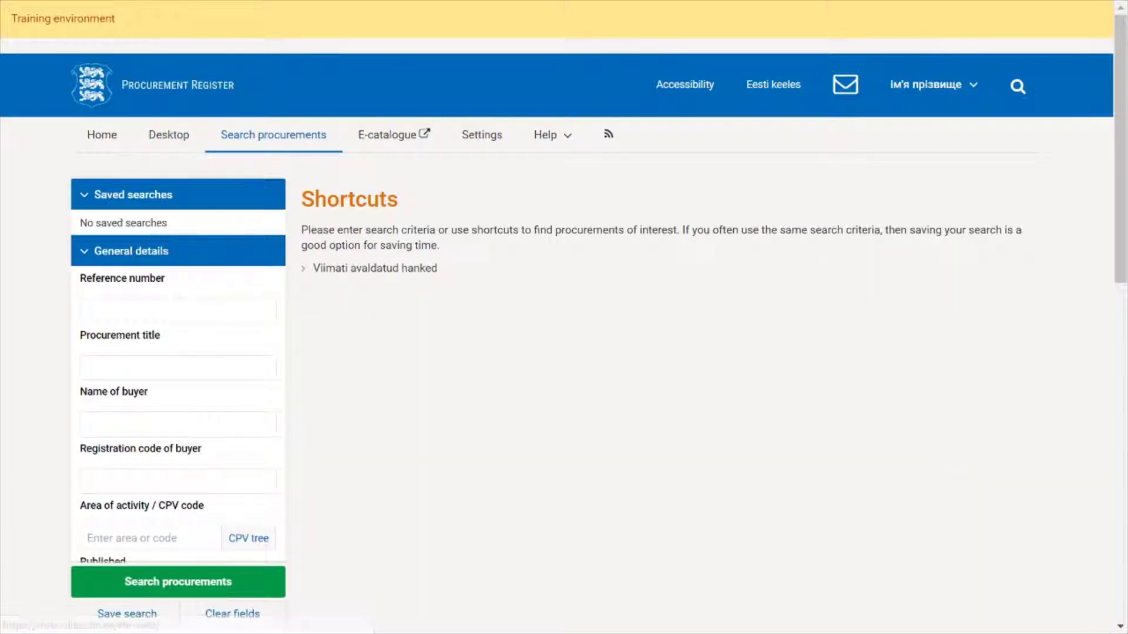
{"action": "left_click", "coordinate": [180, 308]}
{"action": "type", "text": "127887"}
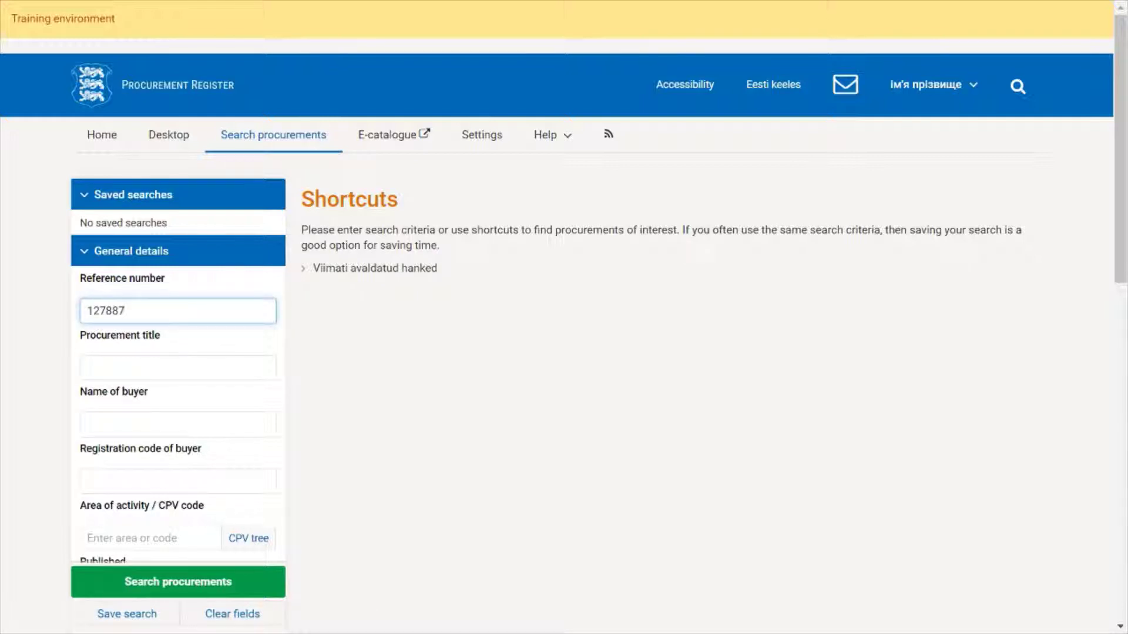
{"action": "left_click", "coordinate": [178, 583]}
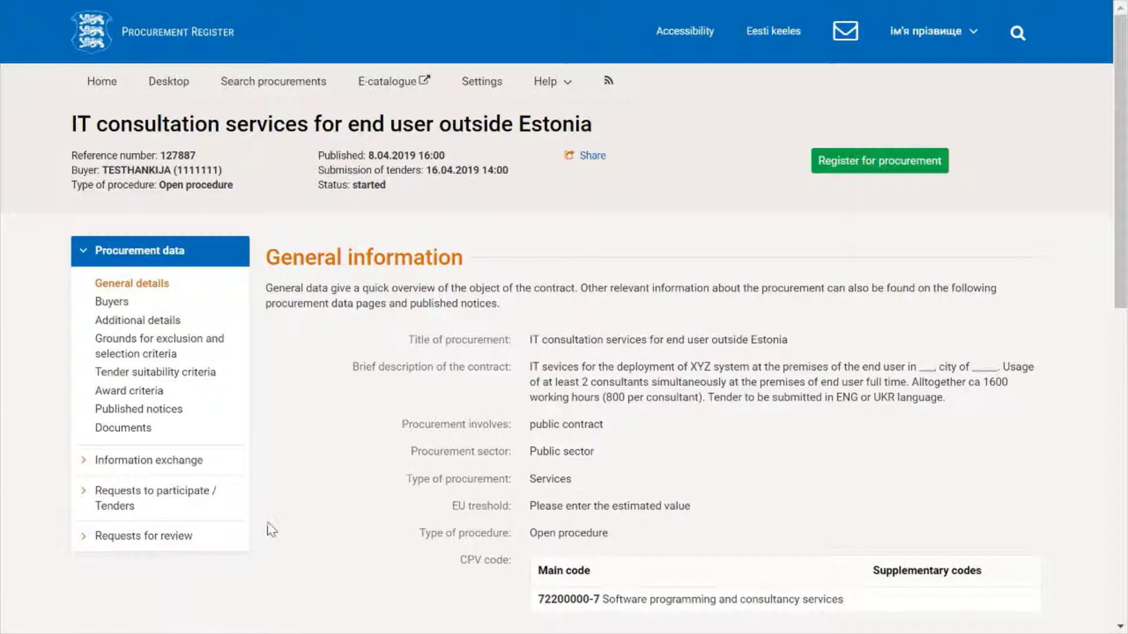
{"action": "scroll", "coordinate": [271, 530], "scroll_direction": "down", "scroll_amount": 2}
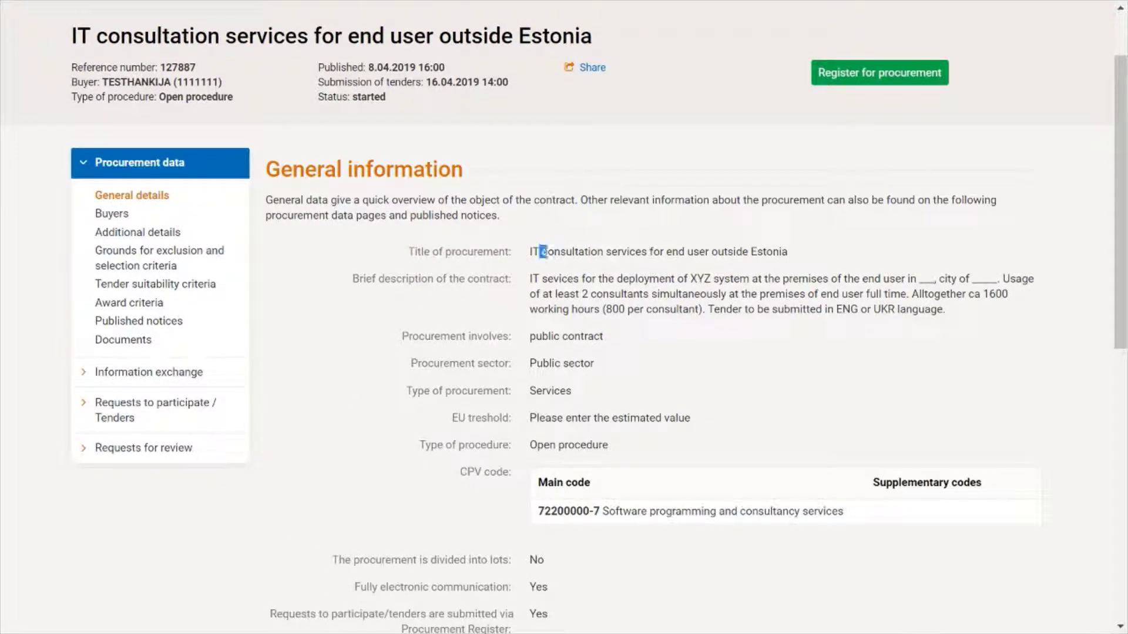
{"action": "left_click_drag", "start_coordinate": [542, 253], "coordinate": [815, 255]}
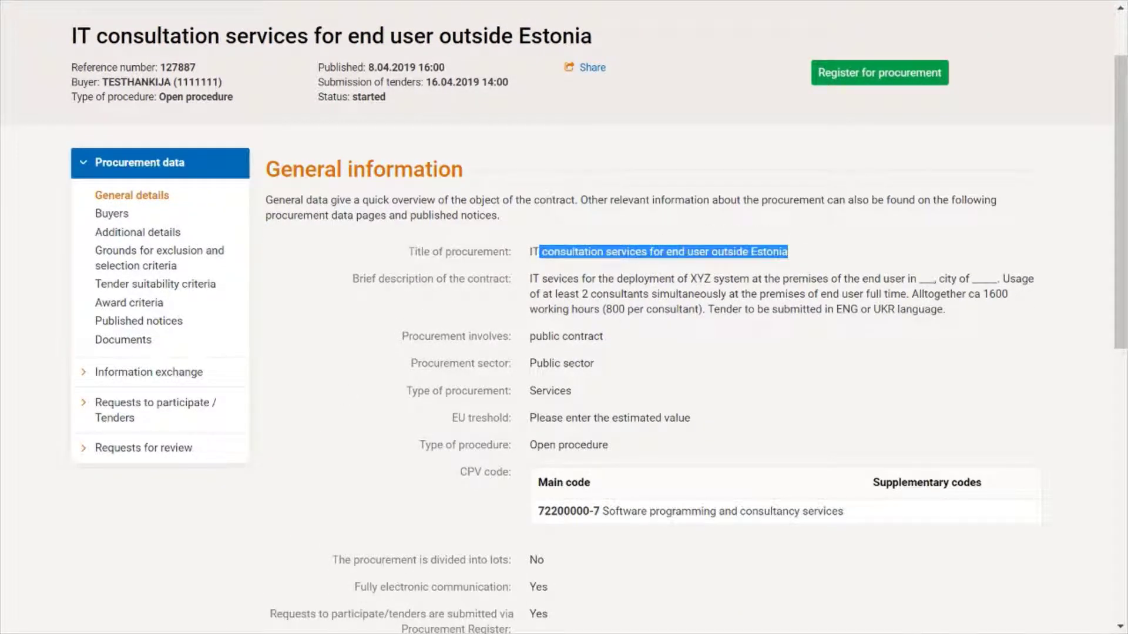
{"action": "left_click_drag", "start_coordinate": [530, 280], "coordinate": [928, 330]}
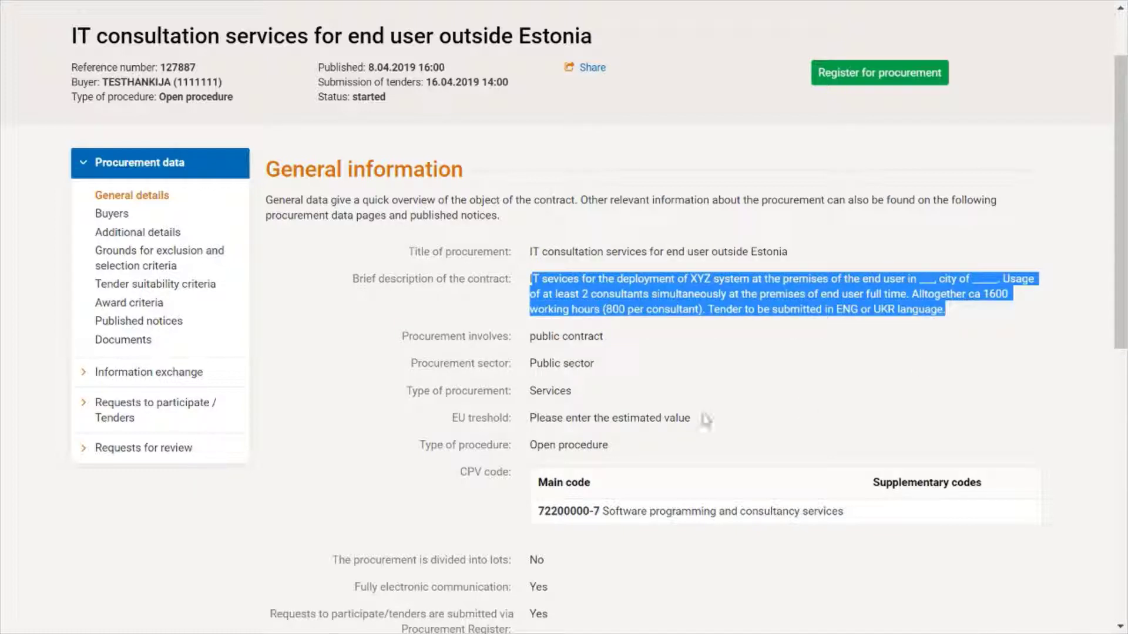
{"action": "scroll", "coordinate": [705, 420], "scroll_direction": "down", "scroll_amount": 2}
{"action": "scroll", "coordinate": [704, 420], "scroll_direction": "down", "scroll_amount": 2}
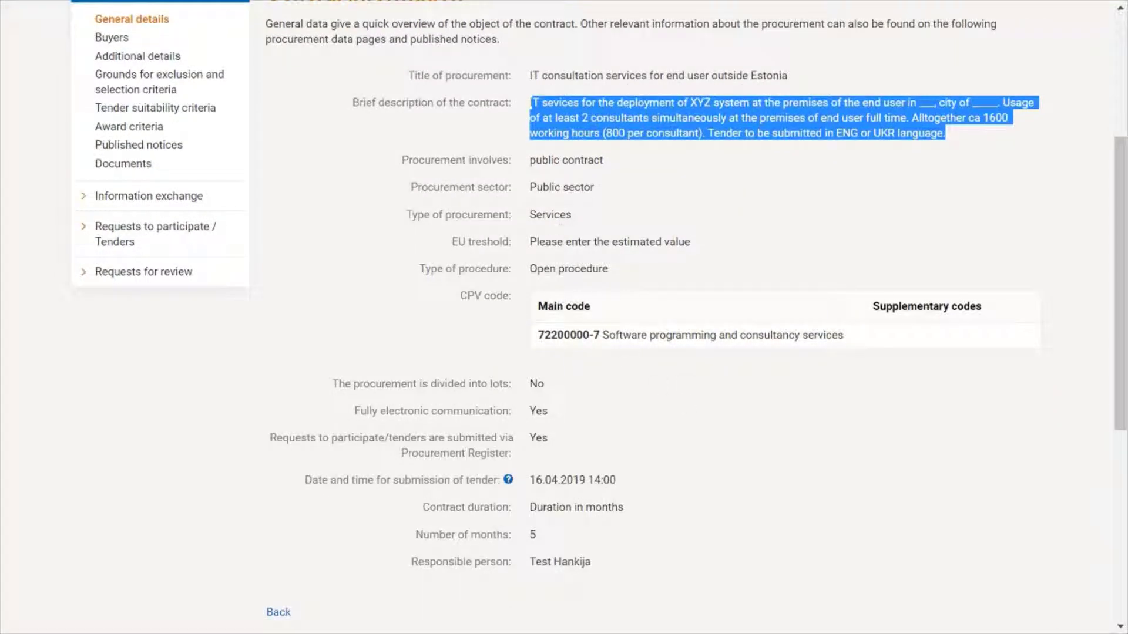
{"action": "left_click_drag", "start_coordinate": [535, 214], "coordinate": [567, 214]}
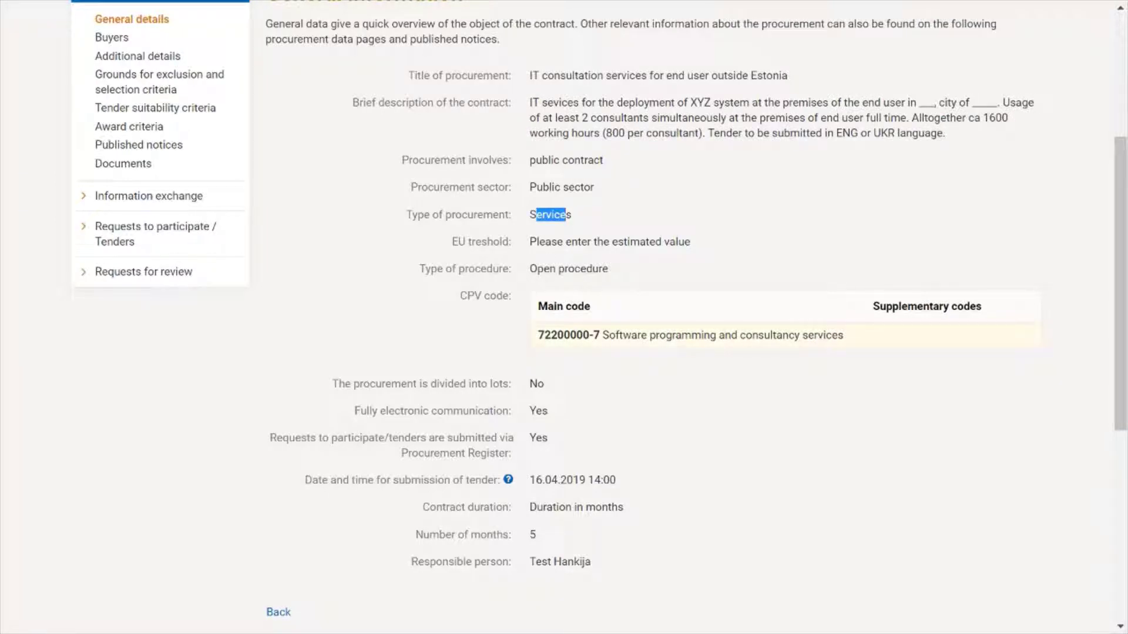
{"action": "left_click_drag", "start_coordinate": [615, 335], "coordinate": [837, 349]}
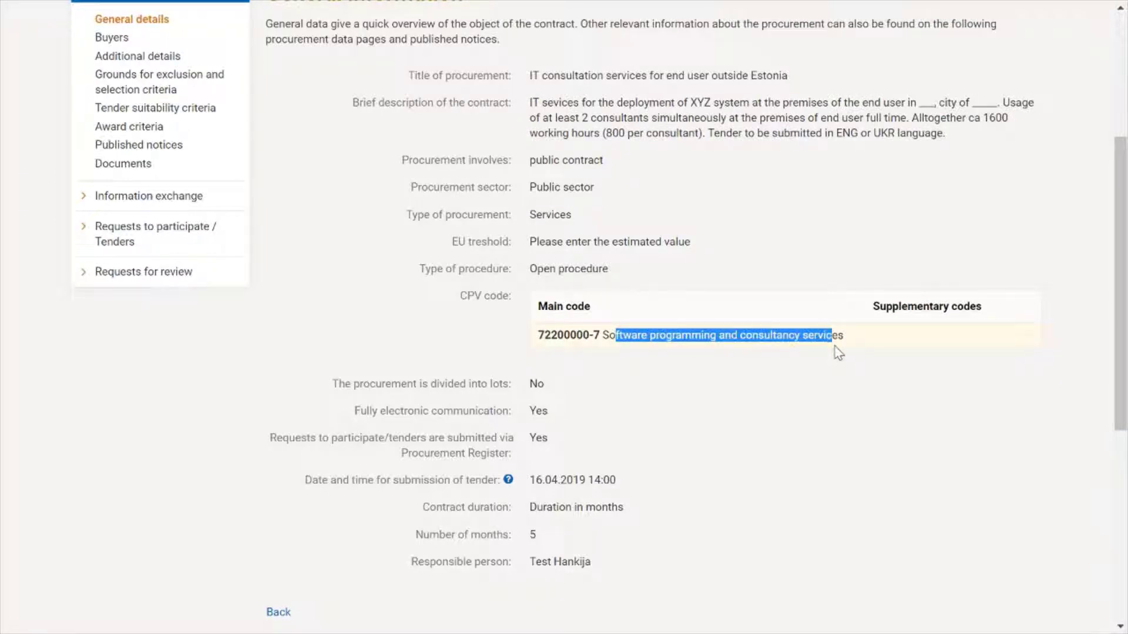
{"action": "scroll", "coordinate": [752, 441], "scroll_direction": "down", "scroll_amount": 3}
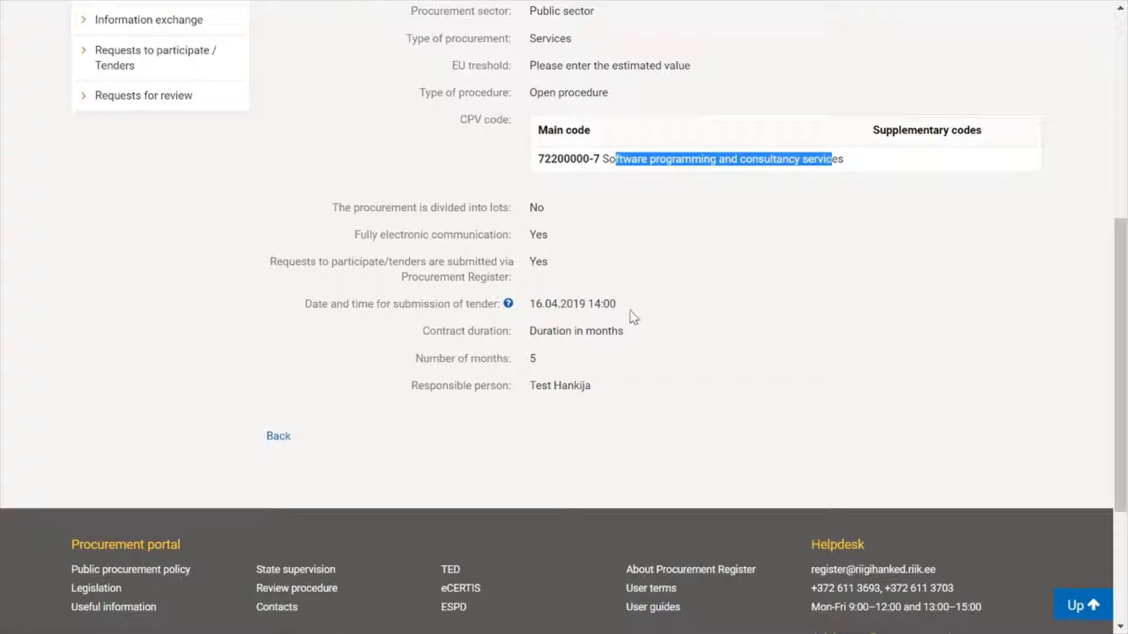
{"action": "left_click_drag", "start_coordinate": [628, 307], "coordinate": [308, 313]}
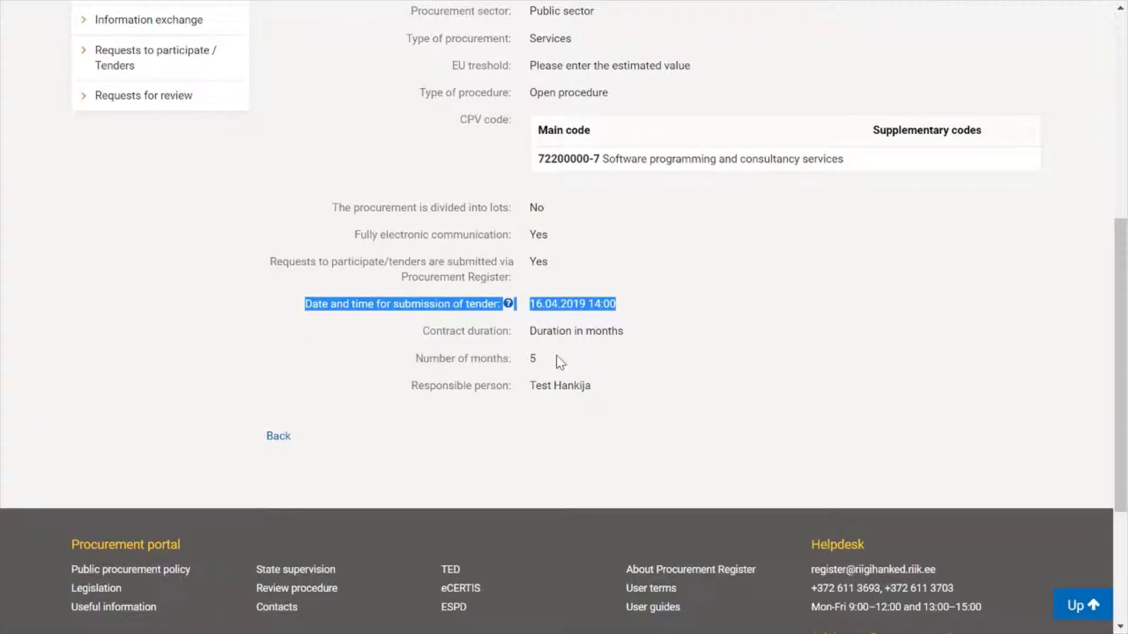
{"action": "left_click_drag", "start_coordinate": [555, 361], "coordinate": [425, 333]}
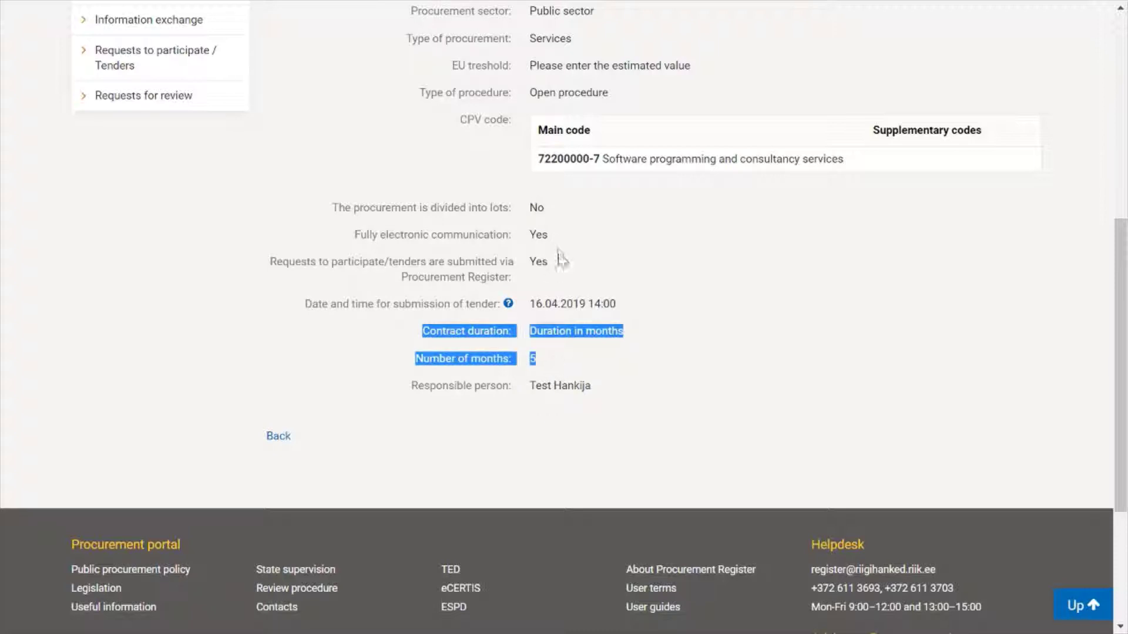
{"action": "left_click_drag", "start_coordinate": [550, 235], "coordinate": [357, 234]}
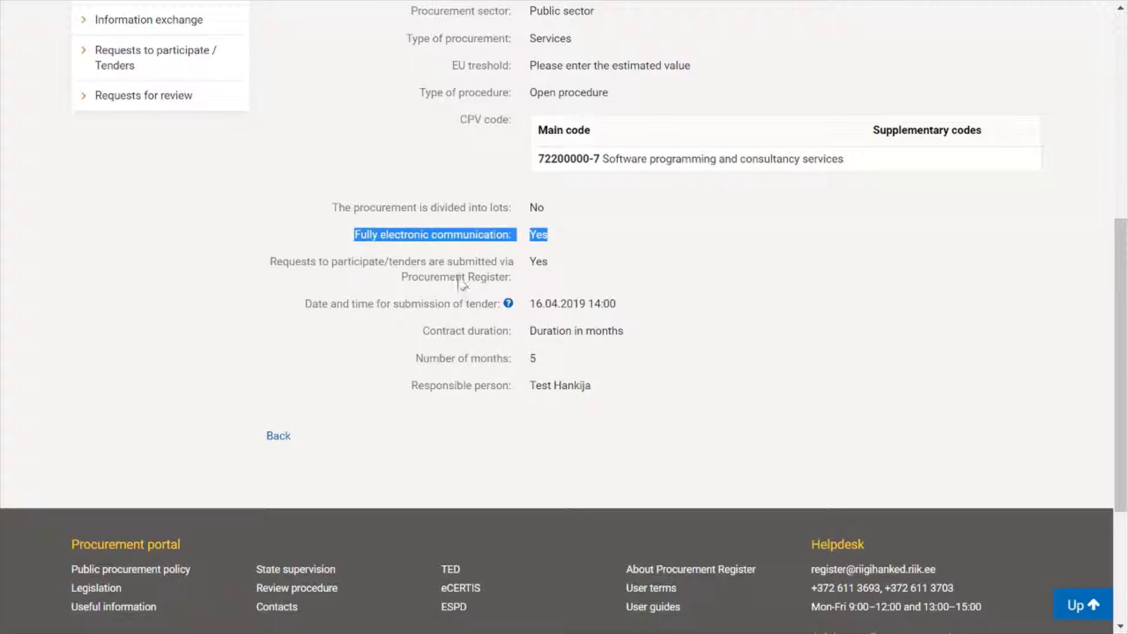
{"action": "left_click_drag", "start_coordinate": [513, 279], "coordinate": [269, 296]}
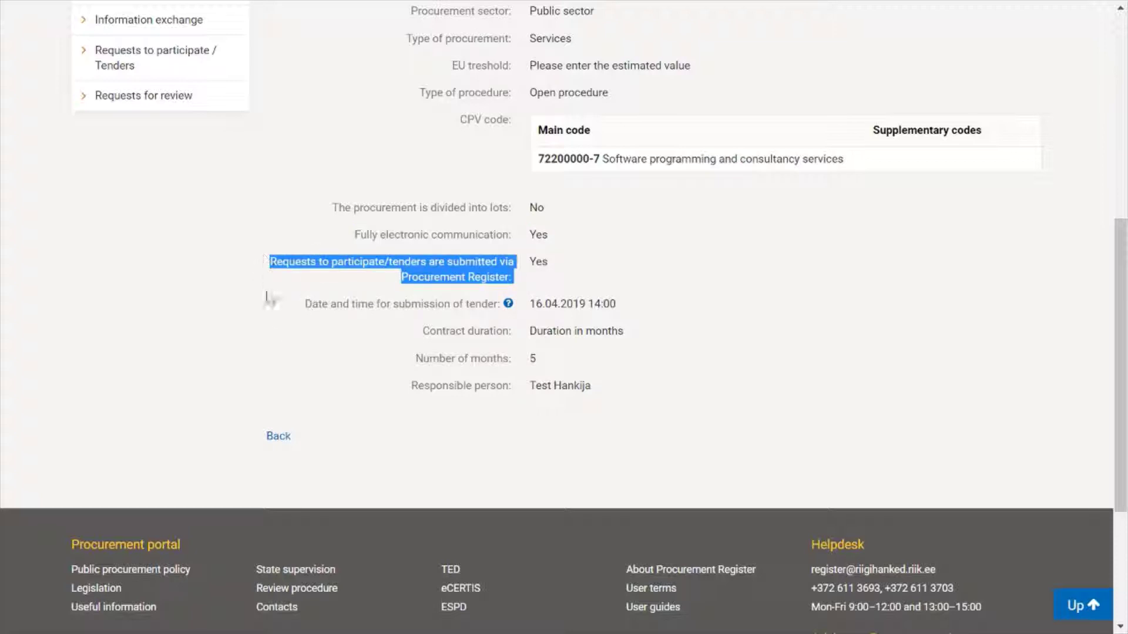
{"action": "scroll", "coordinate": [274, 335], "scroll_direction": "up", "scroll_amount": 6}
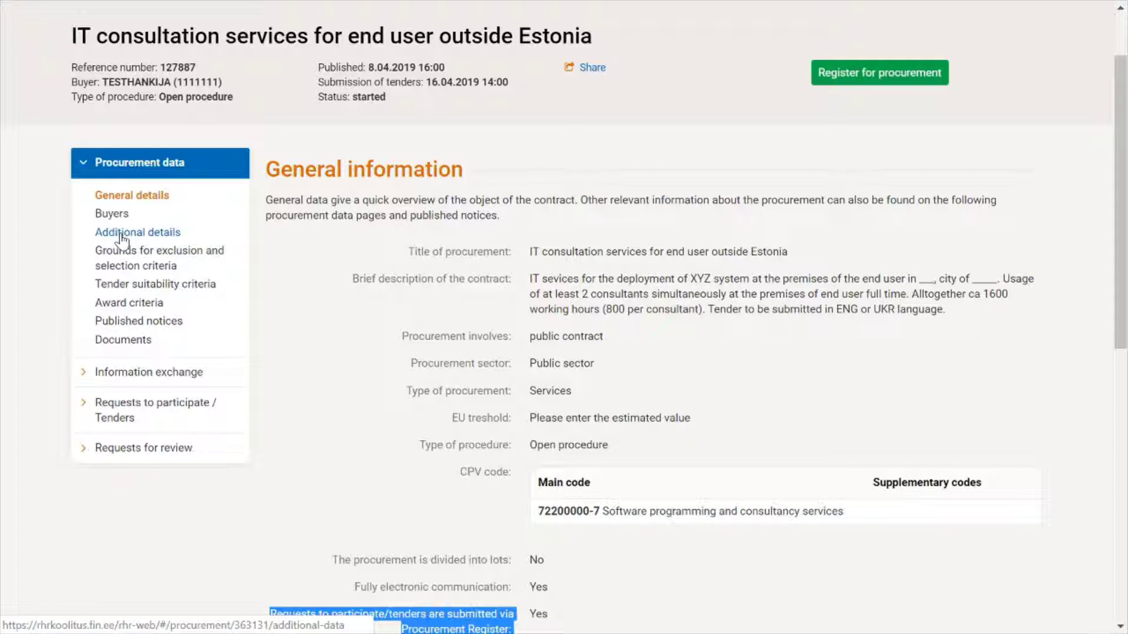
Step: Review procurement 127887's additional details page from top to bottom
{"action": "left_click", "coordinate": [121, 235]}
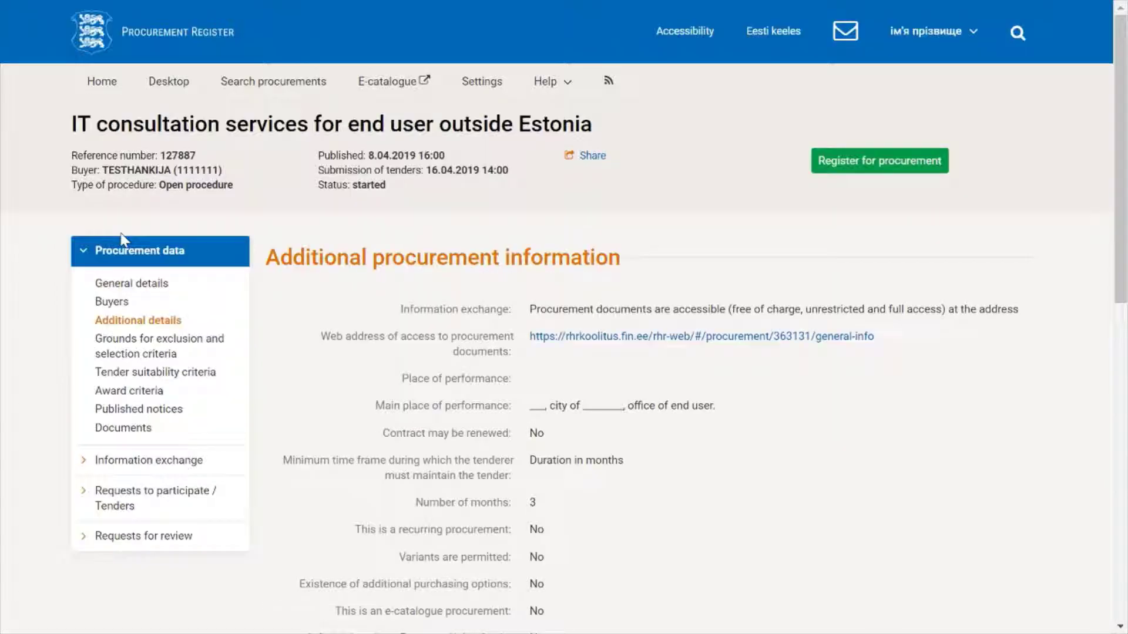
{"action": "scroll", "coordinate": [709, 436], "scroll_direction": "down", "scroll_amount": 2}
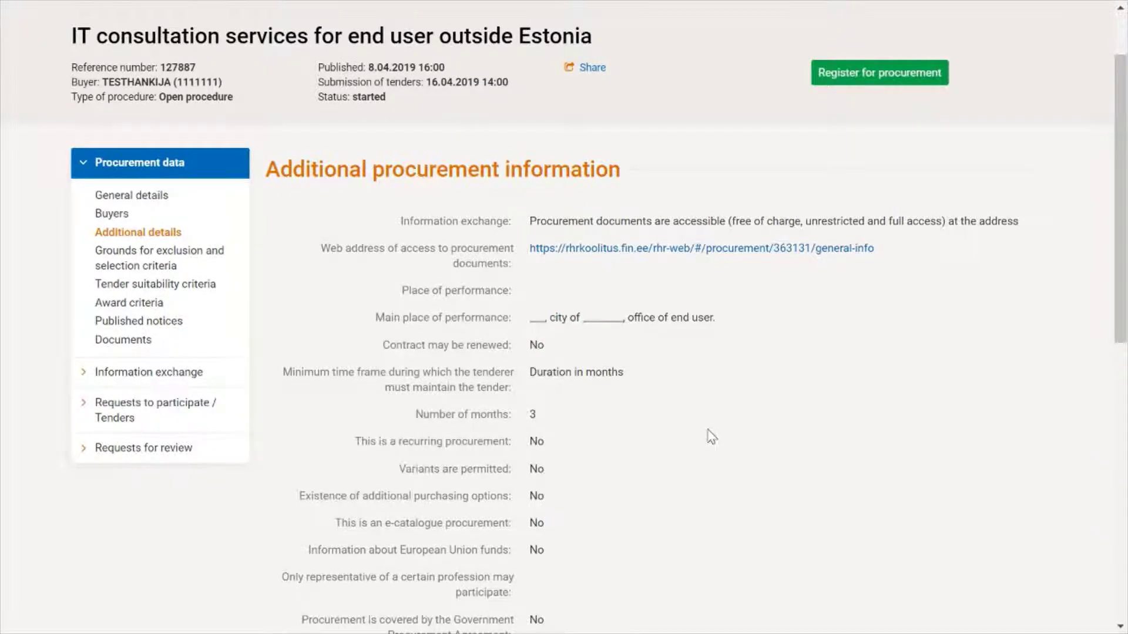
{"action": "scroll", "coordinate": [712, 436], "scroll_direction": "down", "scroll_amount": 2}
{"action": "left_click_drag", "start_coordinate": [716, 231], "coordinate": [374, 234]}
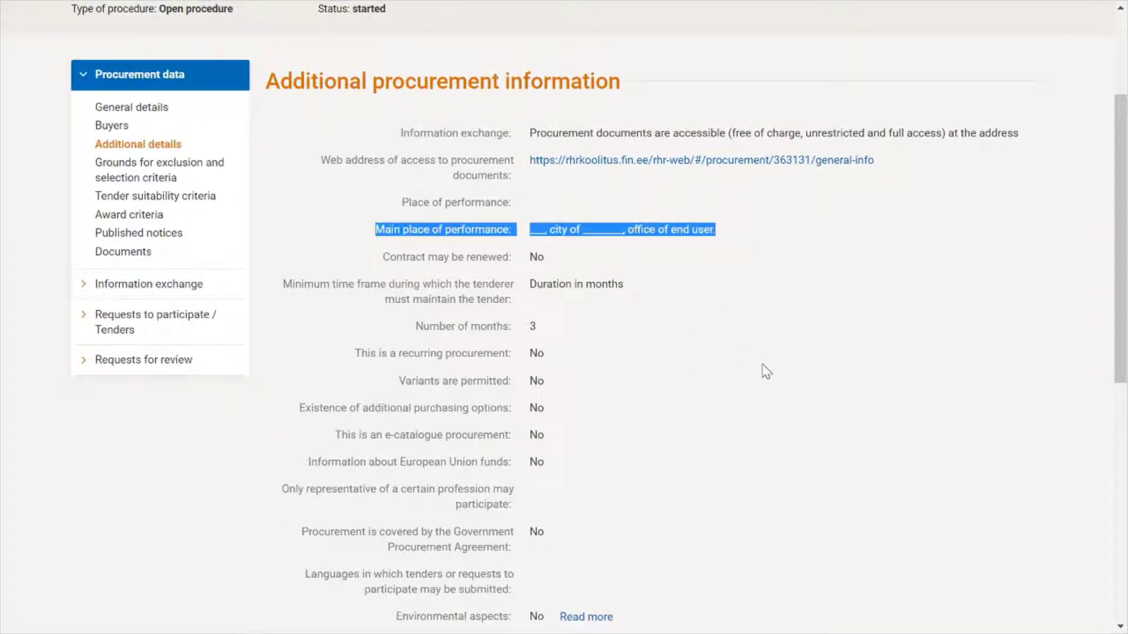
{"action": "scroll", "coordinate": [767, 372], "scroll_direction": "down", "scroll_amount": 2}
{"action": "left_click_drag", "start_coordinate": [535, 239], "coordinate": [276, 195]}
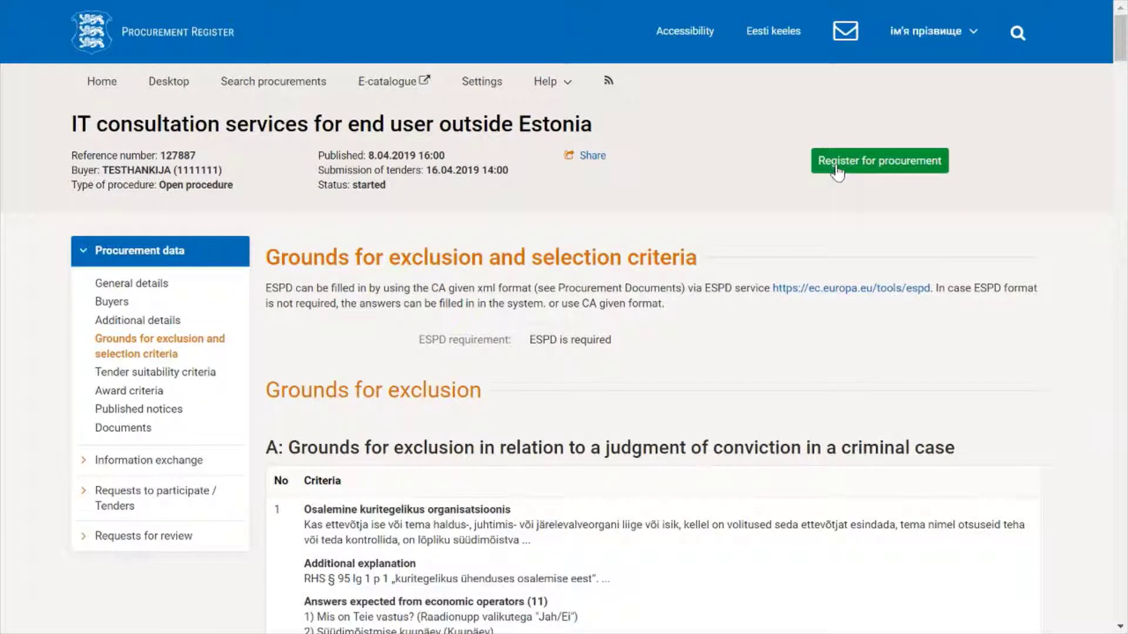
Step: Register for procurement 127887 and view its empty tenders list
{"action": "left_click", "coordinate": [835, 166]}
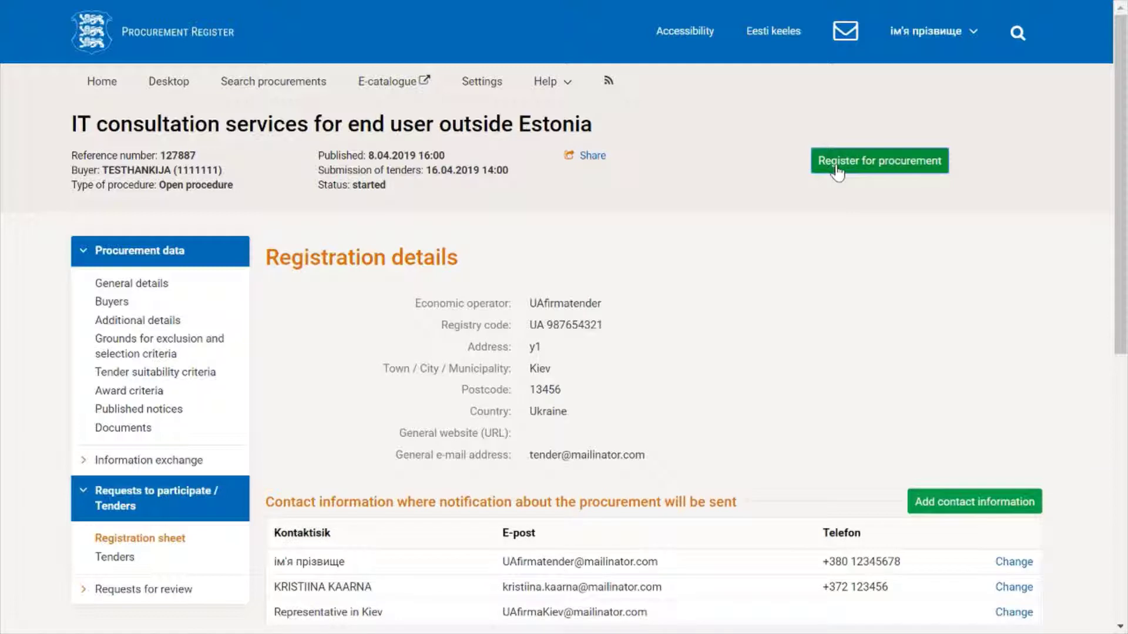
{"action": "left_click", "coordinate": [116, 558]}
{"action": "scroll", "coordinate": [416, 511], "scroll_direction": "down", "scroll_amount": 2}
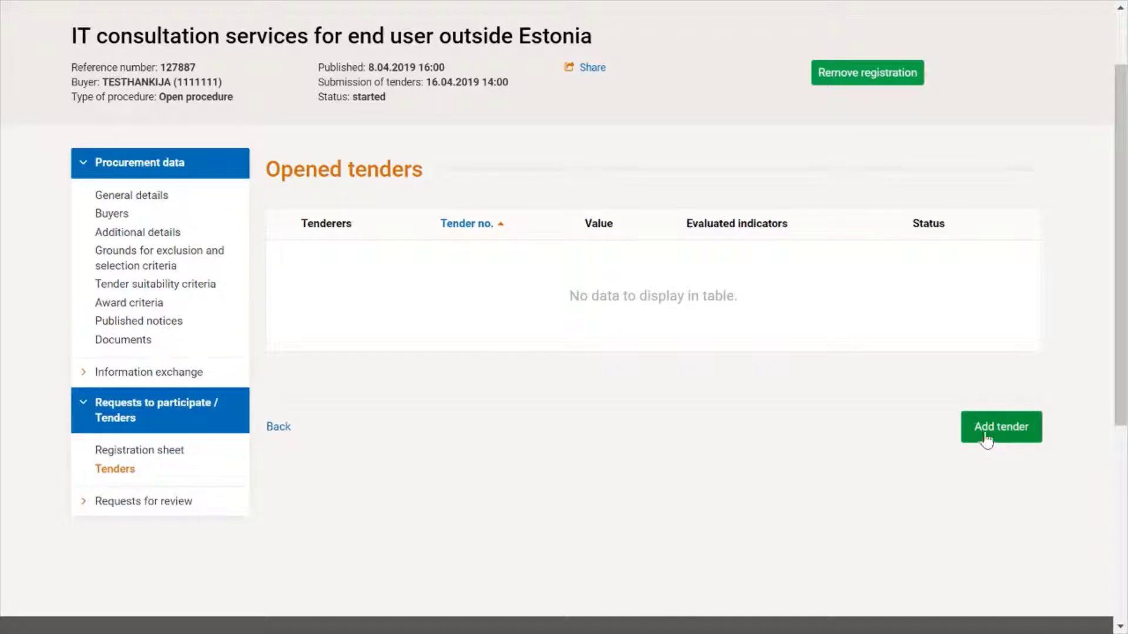
Step: Create draft tender 4960 as a small enterprise and save its general information
{"action": "left_click", "coordinate": [1016, 429]}
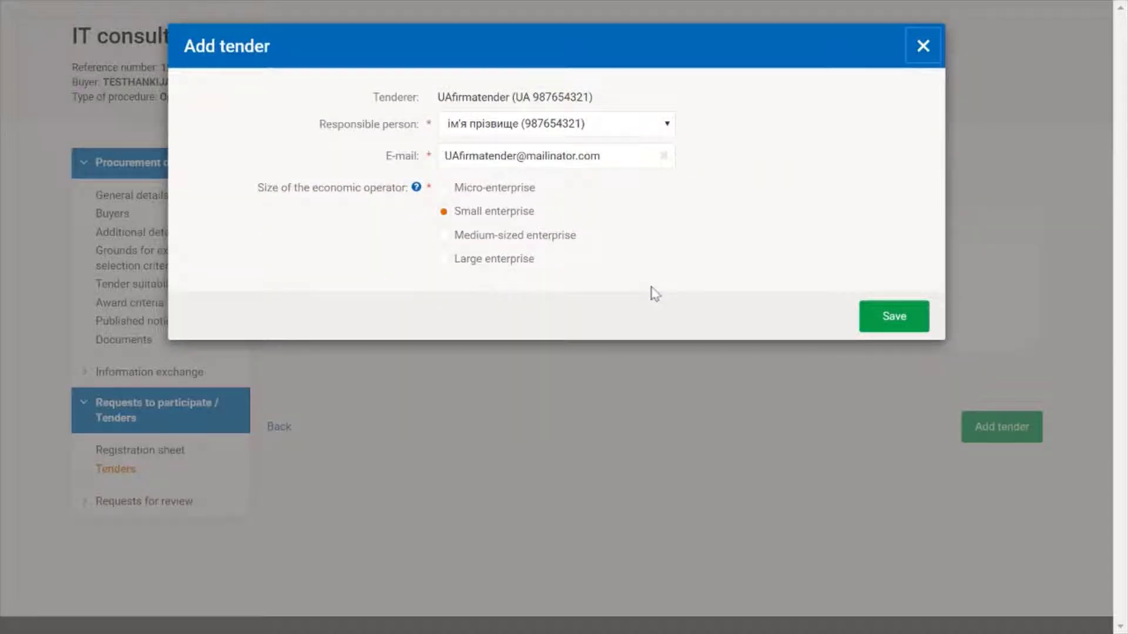
{"action": "left_click", "coordinate": [887, 323]}
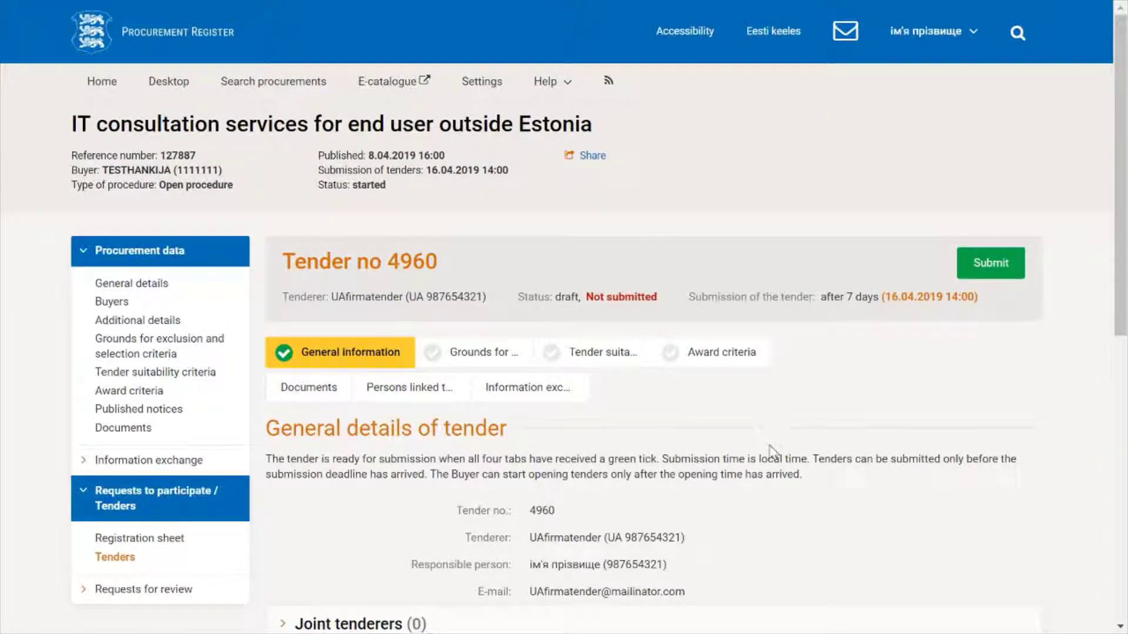
{"action": "scroll", "coordinate": [770, 451], "scroll_direction": "down", "scroll_amount": 5}
{"action": "scroll", "coordinate": [770, 450], "scroll_direction": "up", "scroll_amount": 3}
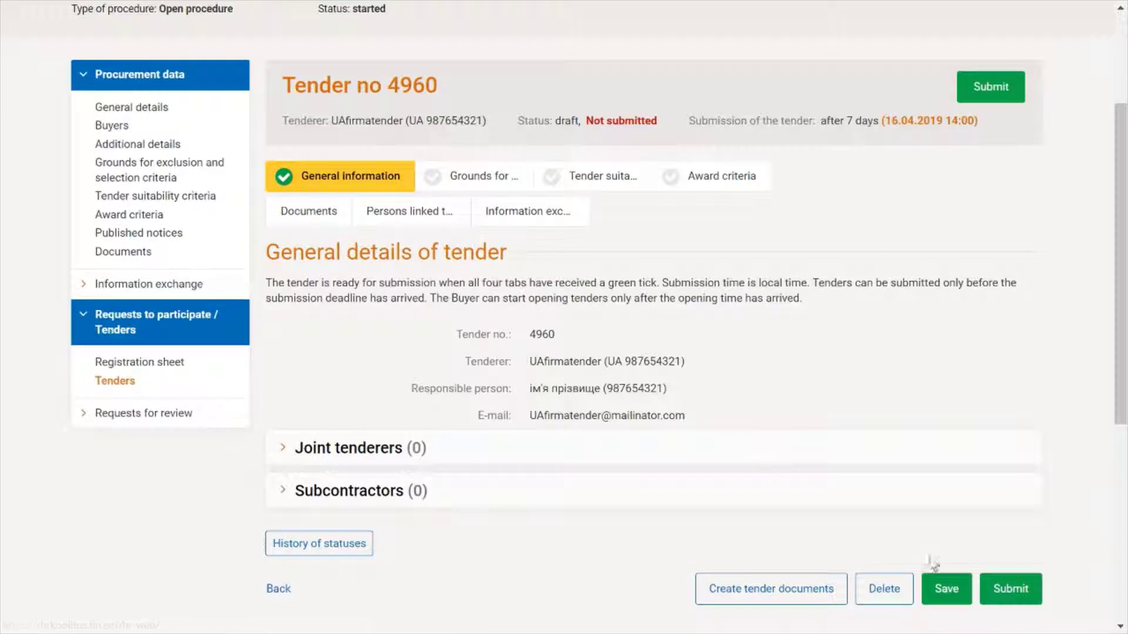
{"action": "left_click", "coordinate": [944, 588]}
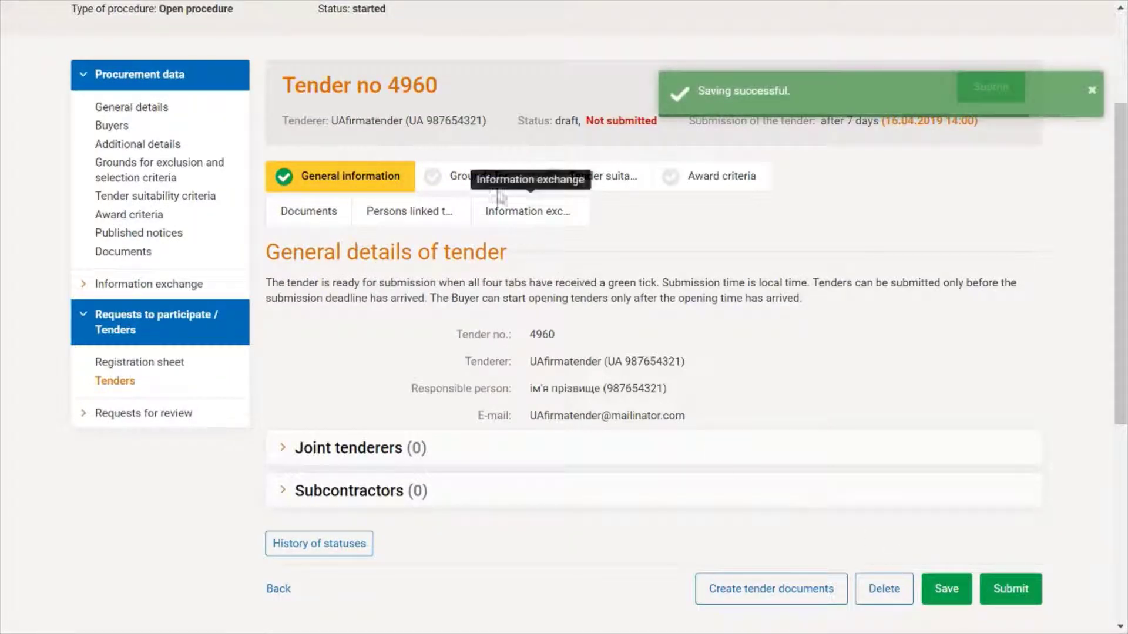
{"action": "left_click", "coordinate": [473, 175]}
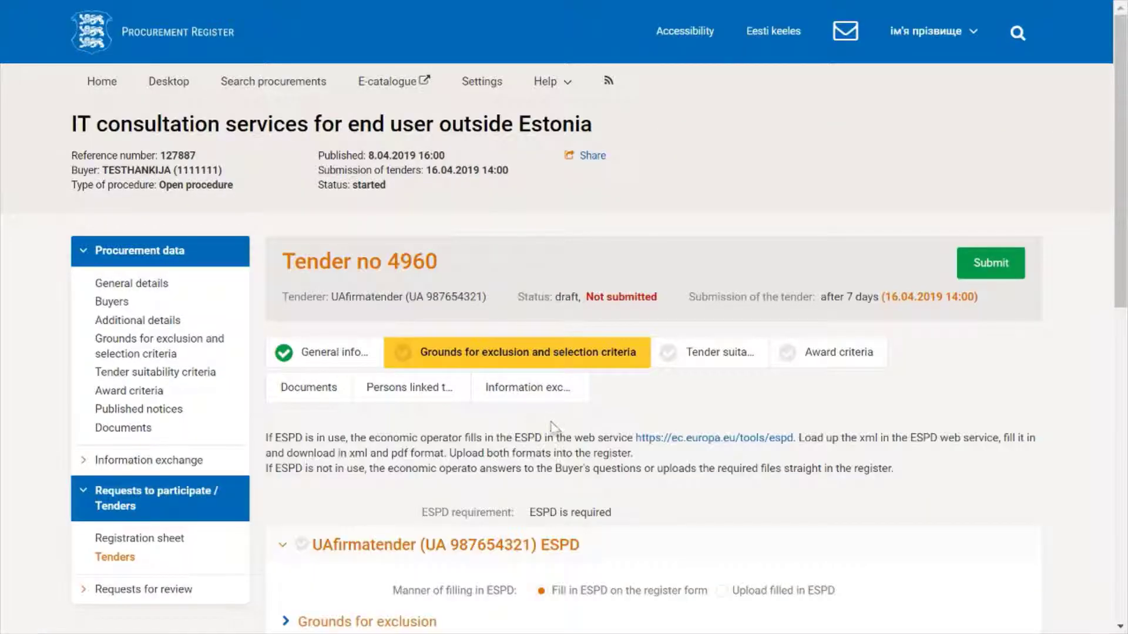
Step: Expand the grounds for exclusion and review the sections, checking every answer is No
{"action": "scroll", "coordinate": [552, 426], "scroll_direction": "down", "scroll_amount": 7}
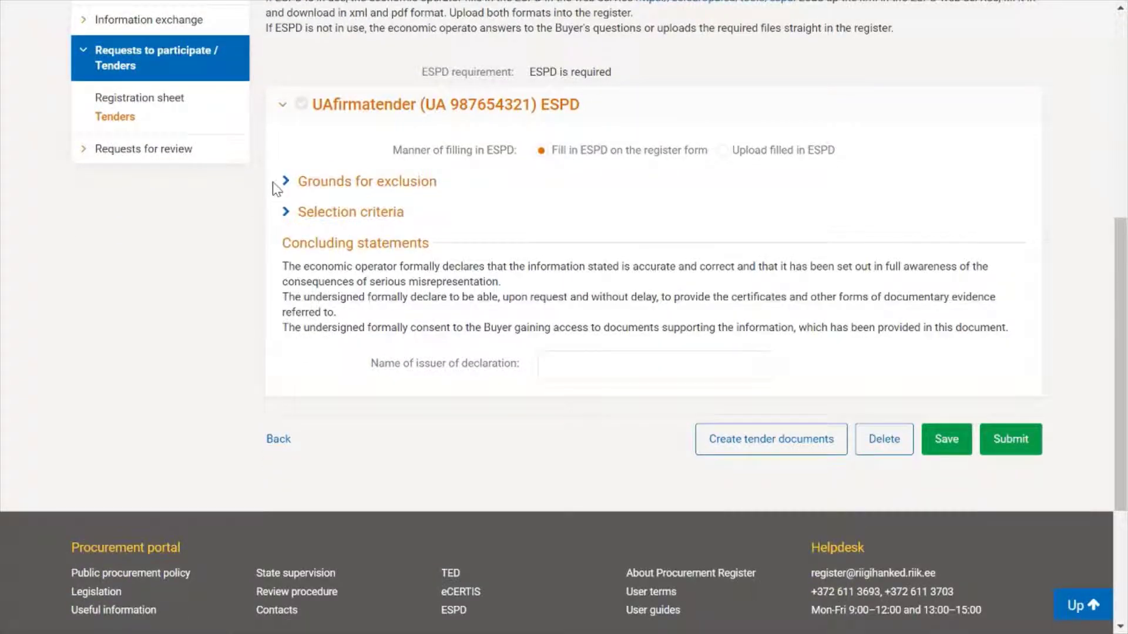
{"action": "left_click", "coordinate": [286, 182]}
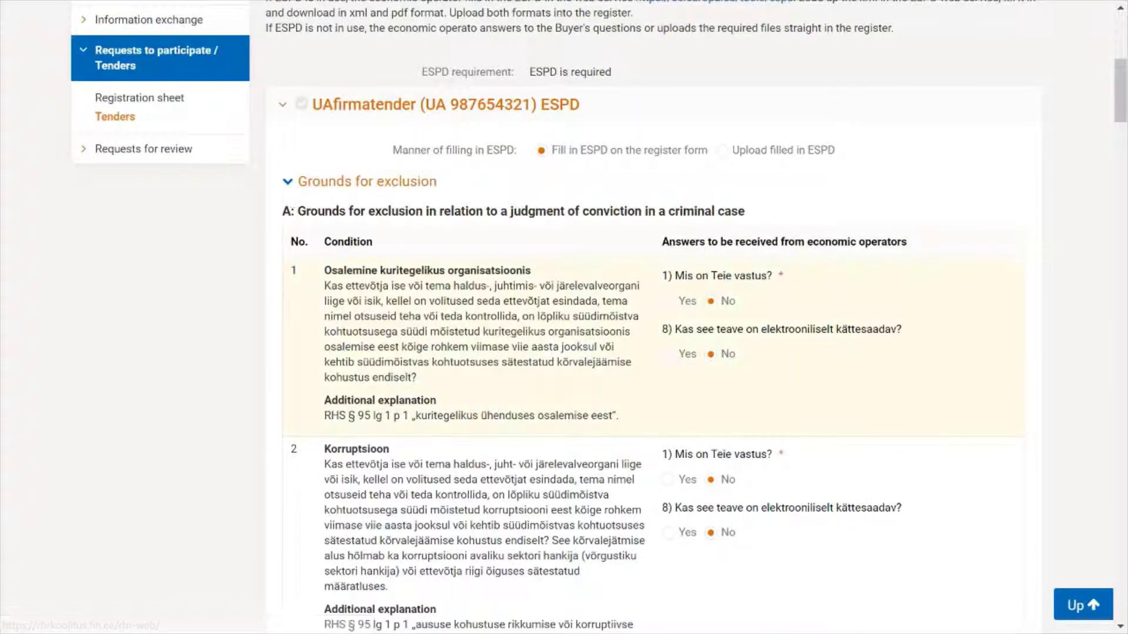
{"action": "scroll", "coordinate": [730, 475], "scroll_direction": "down", "scroll_amount": 5}
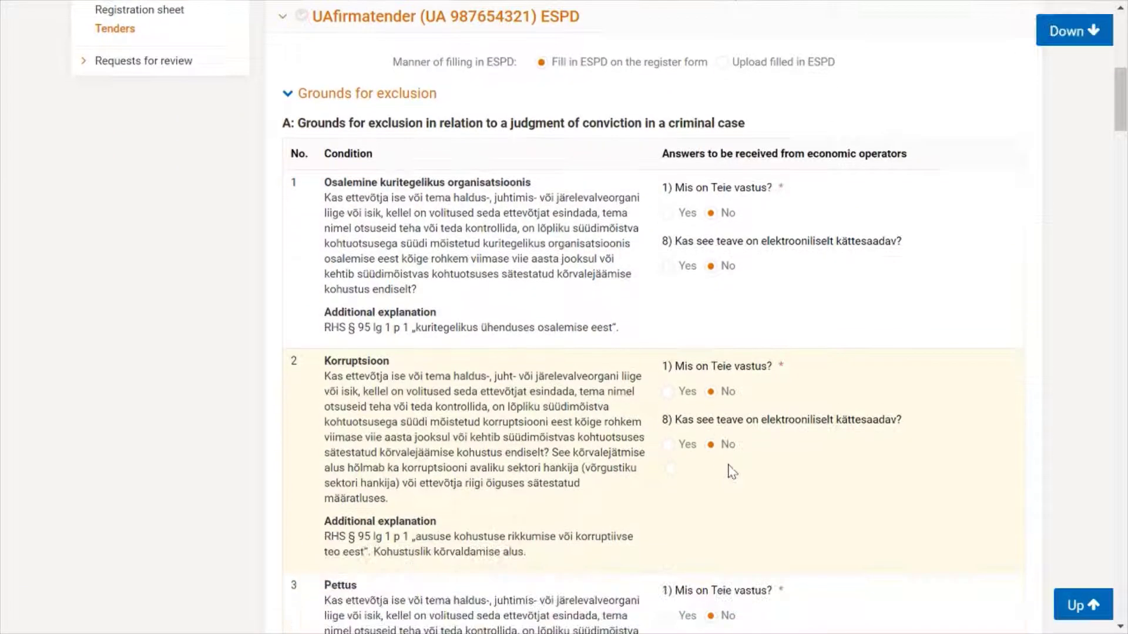
{"action": "scroll", "coordinate": [733, 509], "scroll_direction": "down", "scroll_amount": 8}
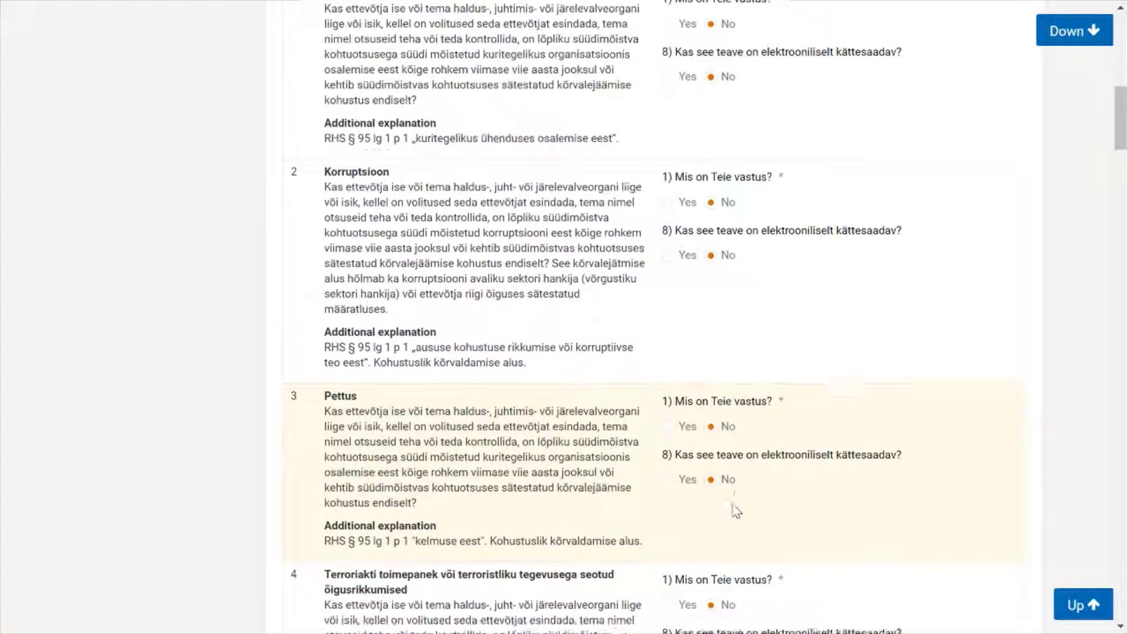
{"action": "scroll", "coordinate": [735, 510], "scroll_direction": "down", "scroll_amount": 7}
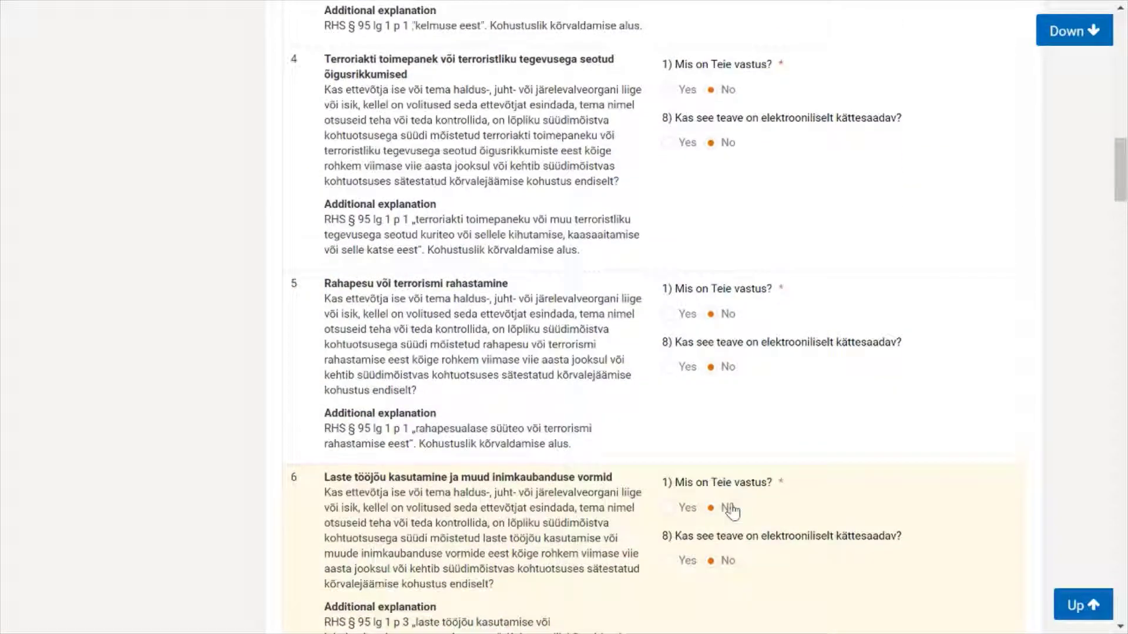
{"action": "scroll", "coordinate": [735, 510], "scroll_direction": "down", "scroll_amount": 9}
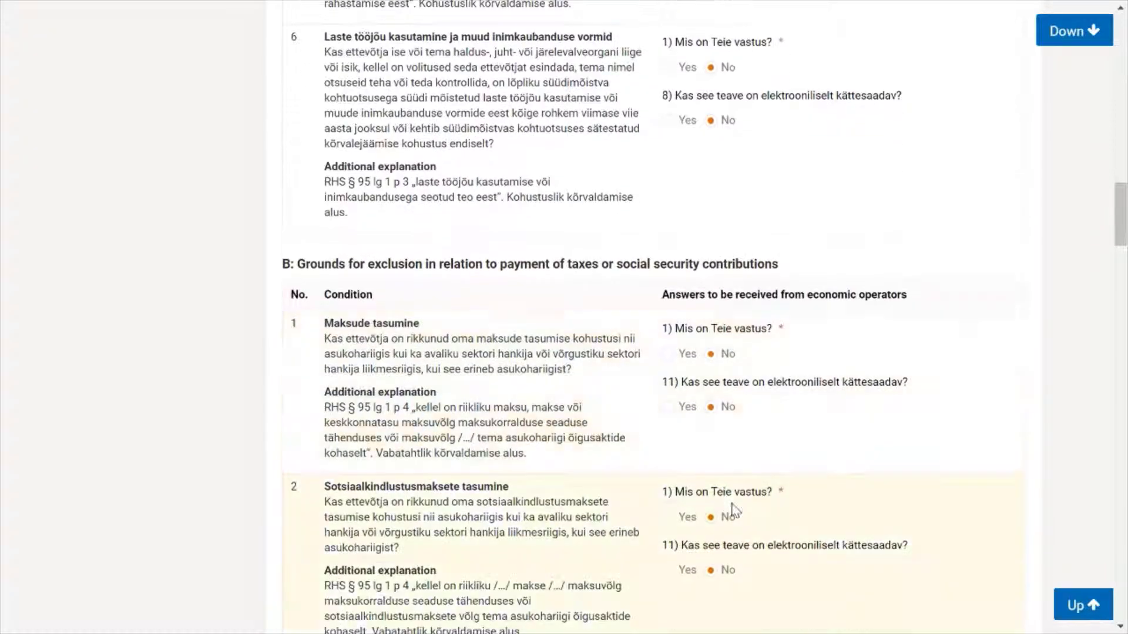
{"action": "scroll", "coordinate": [734, 510], "scroll_direction": "down", "scroll_amount": 10}
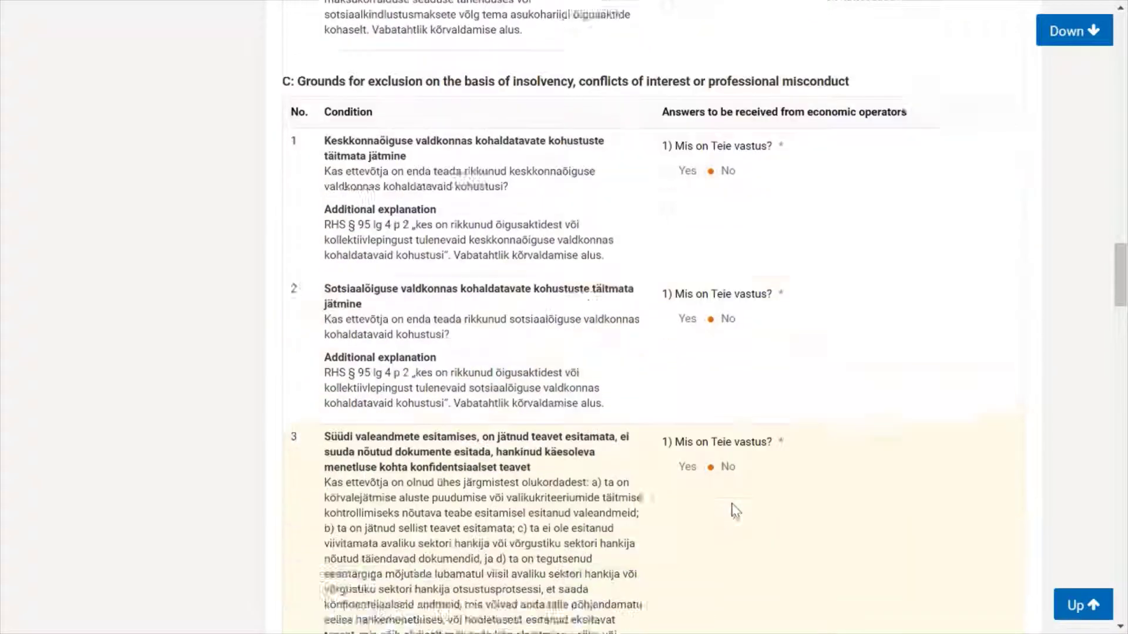
{"action": "scroll", "coordinate": [733, 510], "scroll_direction": "down", "scroll_amount": 12}
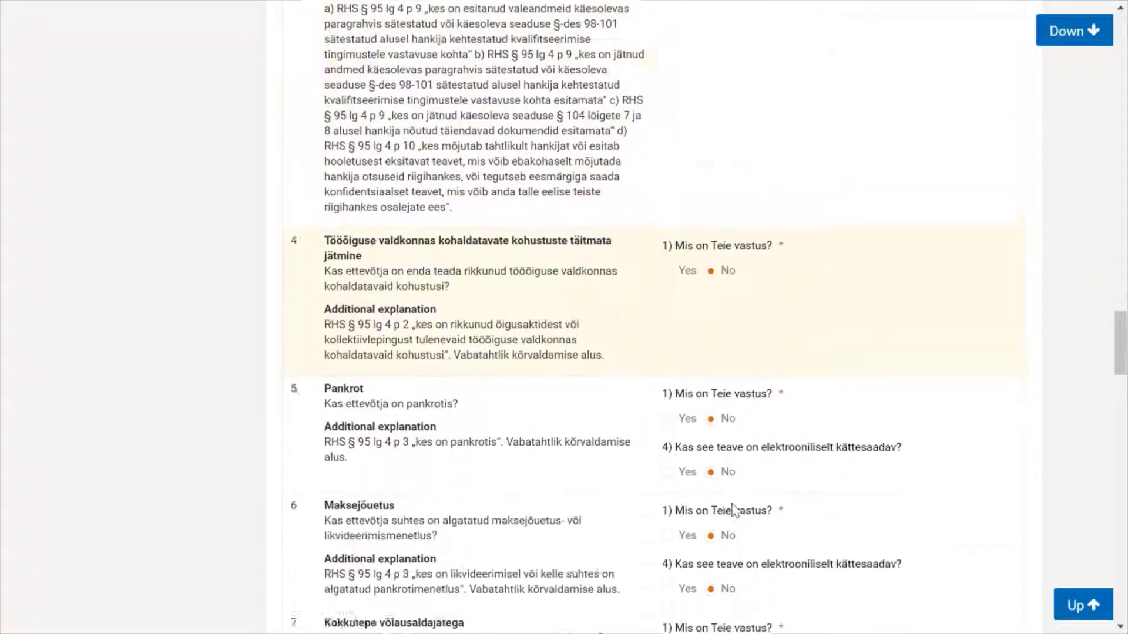
{"action": "scroll", "coordinate": [733, 510], "scroll_direction": "down", "scroll_amount": 6}
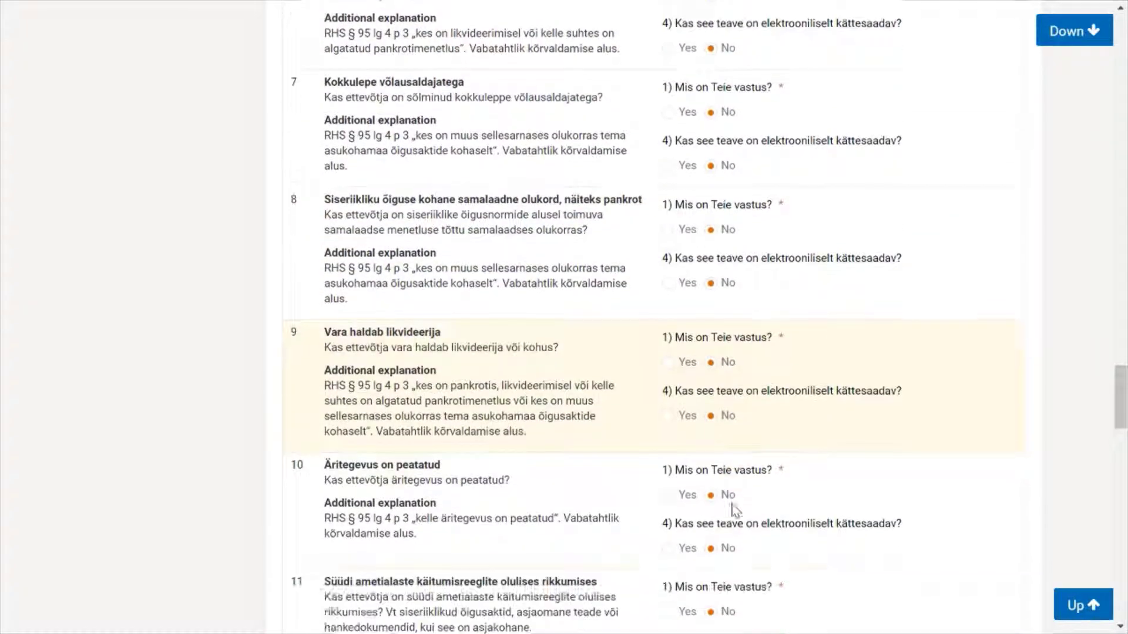
Step: Scroll past section D down to the selection criteria and expand their questions
{"action": "scroll", "coordinate": [733, 509], "scroll_direction": "down", "scroll_amount": 15}
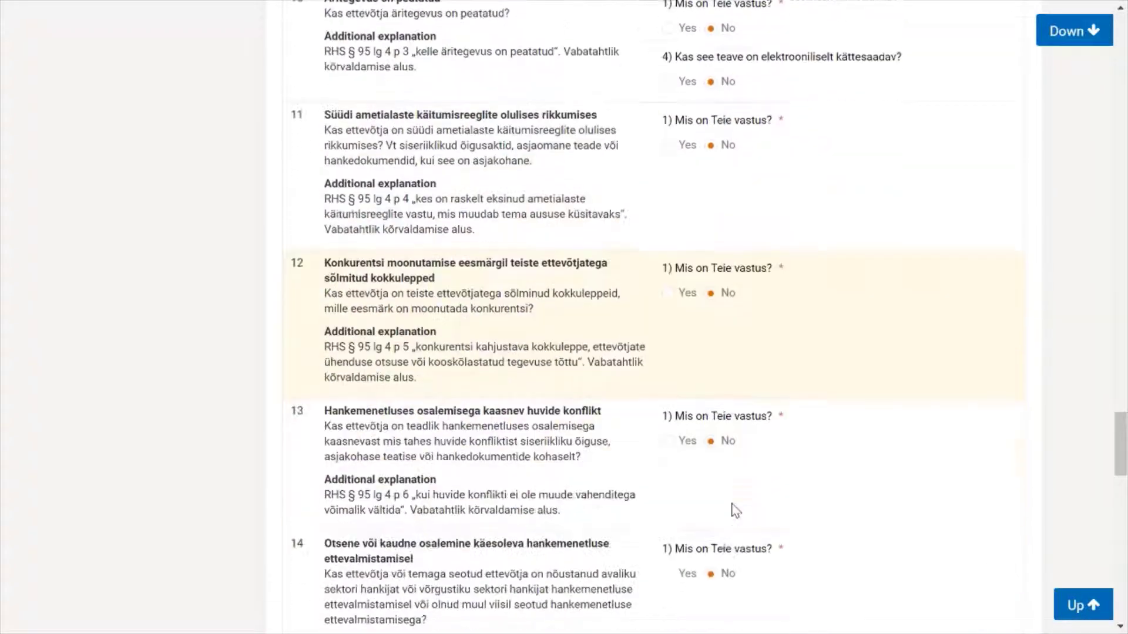
{"action": "scroll", "coordinate": [733, 510], "scroll_direction": "down", "scroll_amount": 6}
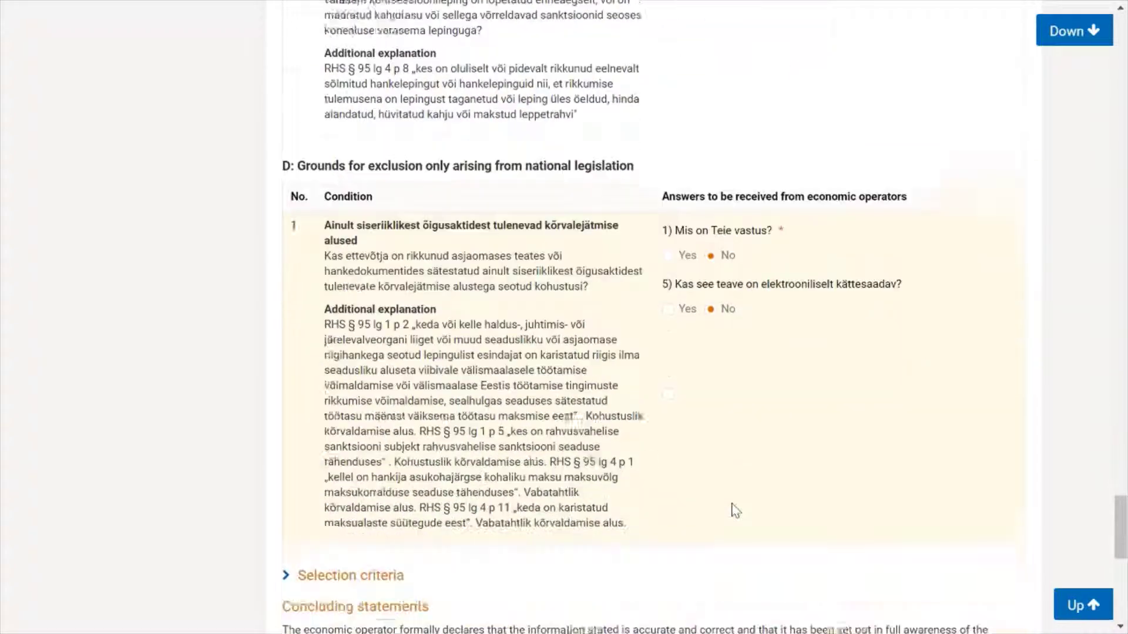
{"action": "scroll", "coordinate": [733, 510], "scroll_direction": "down", "scroll_amount": 1}
{"action": "scroll", "coordinate": [705, 486], "scroll_direction": "down", "scroll_amount": 2}
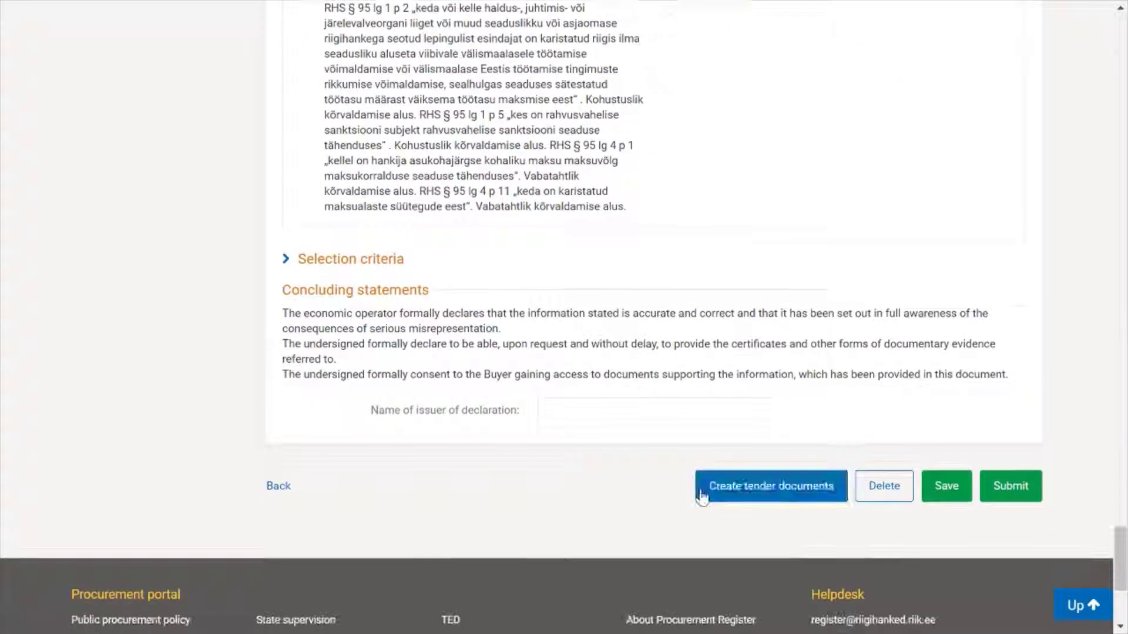
{"action": "left_click", "coordinate": [285, 259]}
Step: Enter 2018 as the first turnover year with its 21000 EUR amount
{"action": "scroll", "coordinate": [324, 374], "scroll_direction": "down", "scroll_amount": 3}
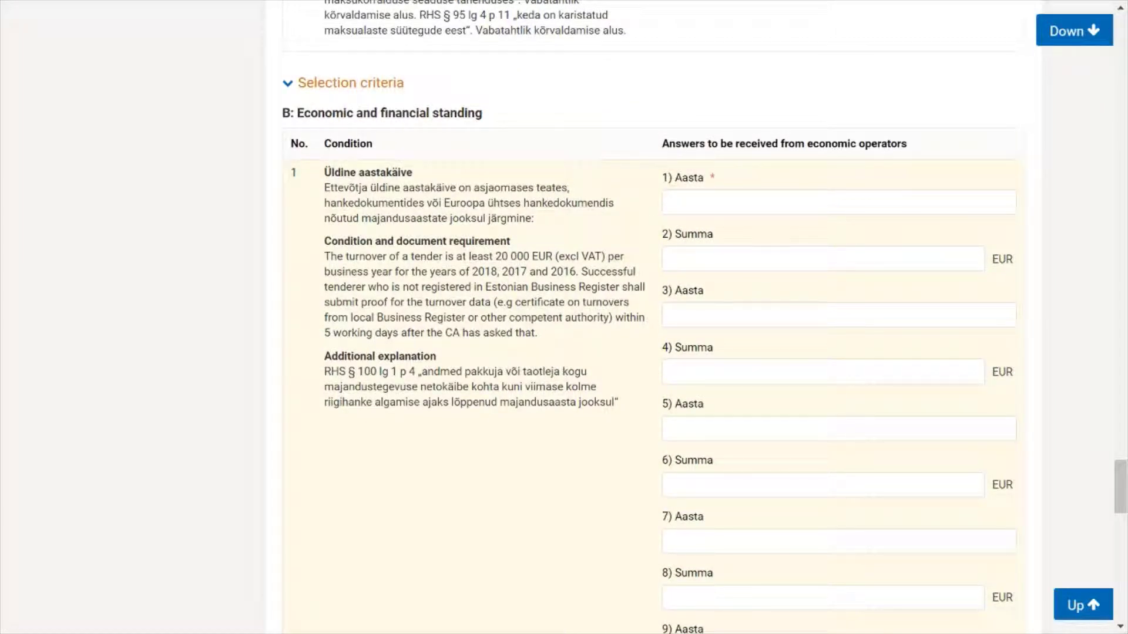
{"action": "left_click_drag", "start_coordinate": [329, 256], "coordinate": [515, 271]}
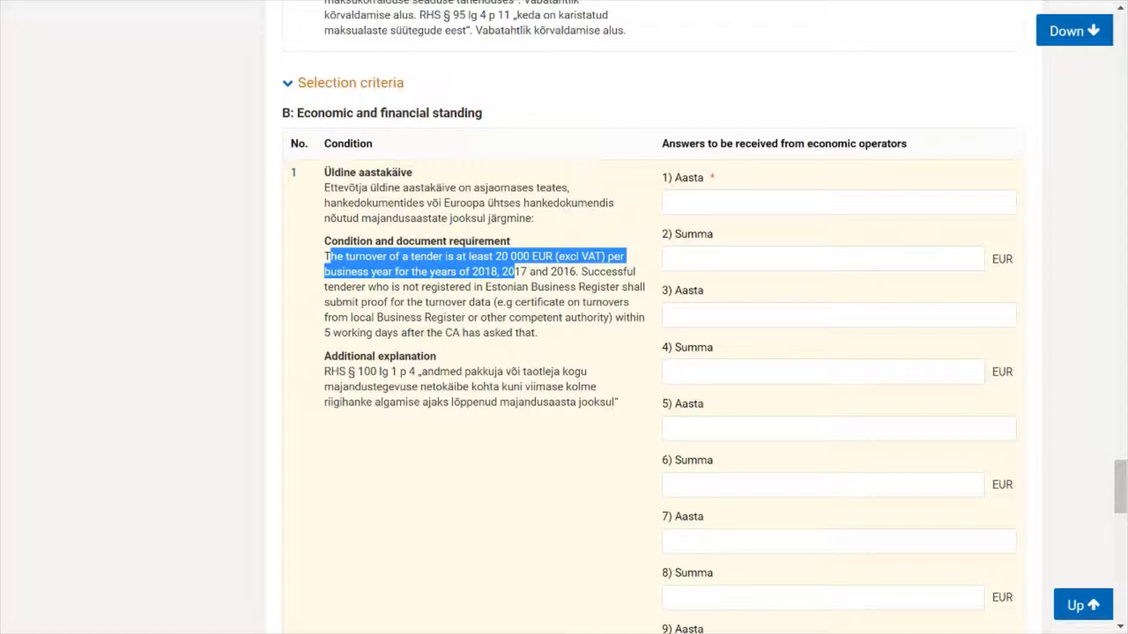
{"action": "left_click", "coordinate": [763, 202]}
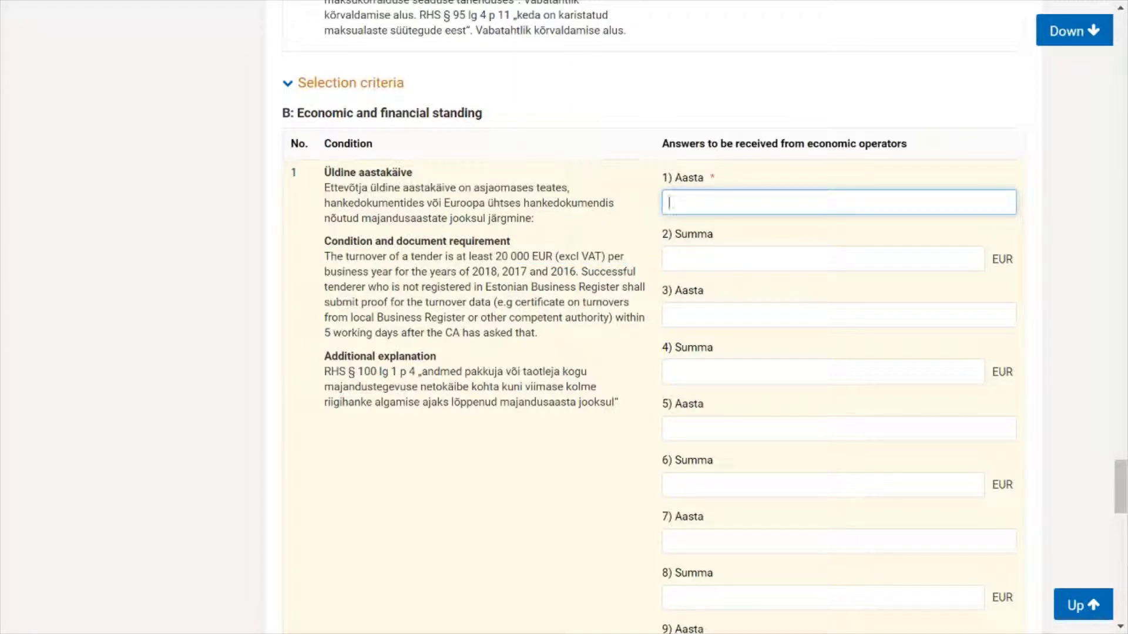
{"action": "type", "text": "20"}
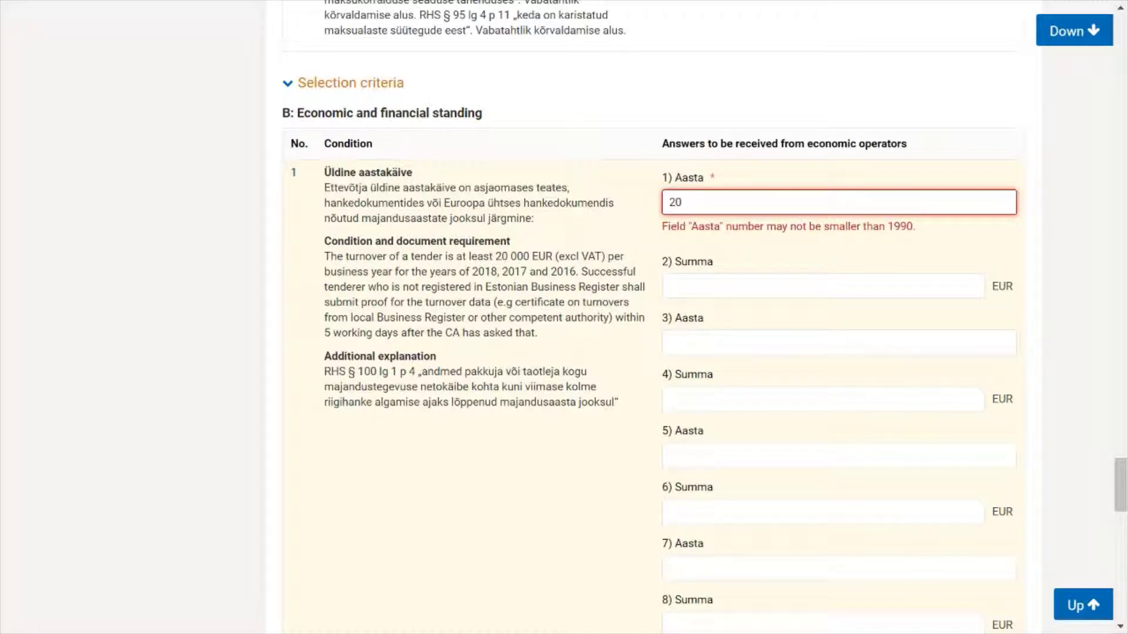
{"action": "type", "text": "18"}
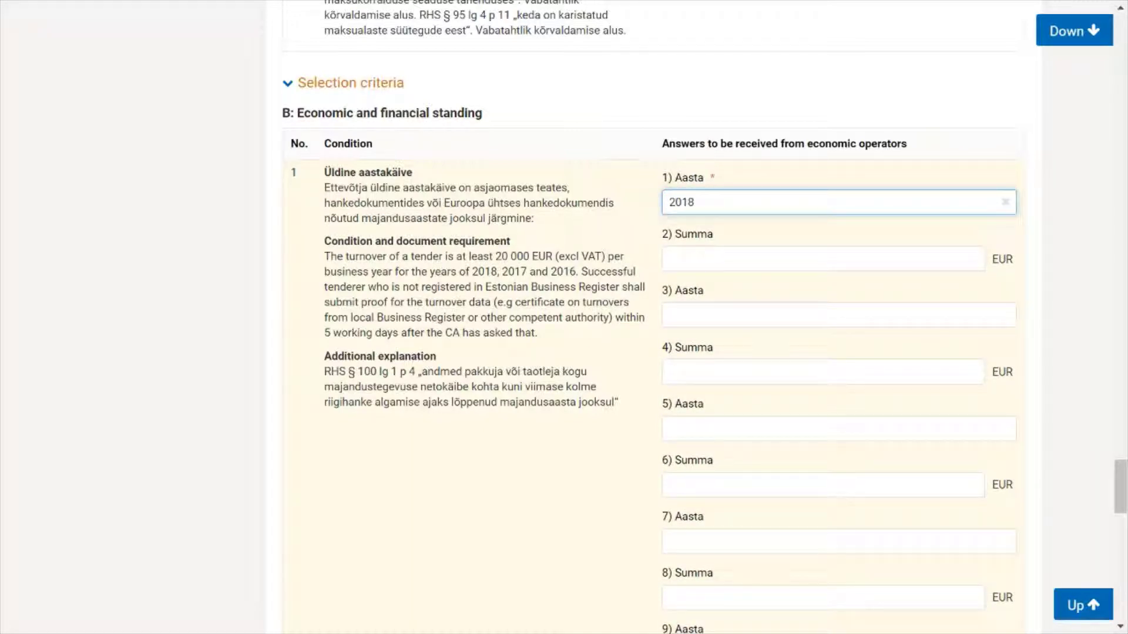
{"action": "left_click", "coordinate": [822, 258]}
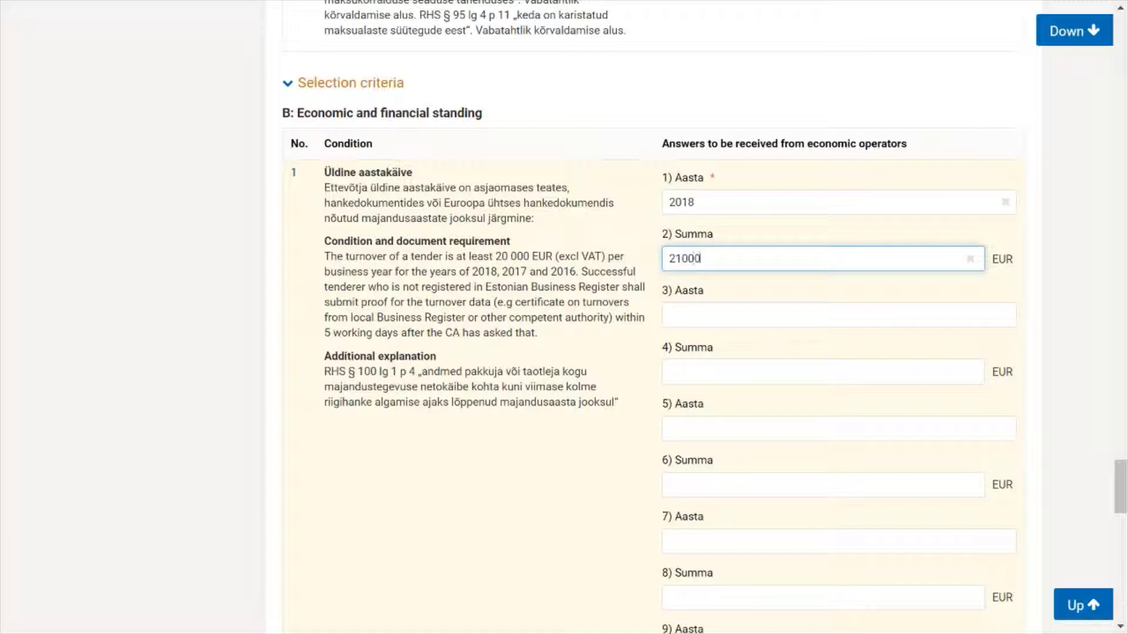
Step: Enter turnover of 27000 EUR for 2017 and 23000 EUR for 2016
{"action": "left_click", "coordinate": [669, 315]}
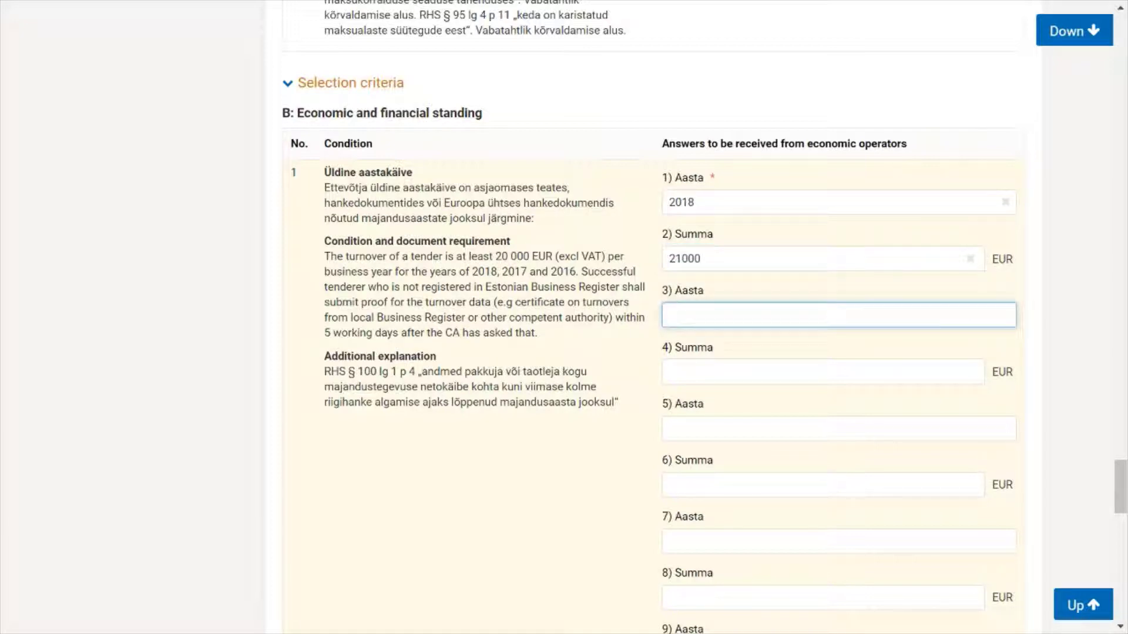
{"action": "type", "text": "2017"}
{"action": "left_click", "coordinate": [669, 371]}
{"action": "type", "text": "27000"}
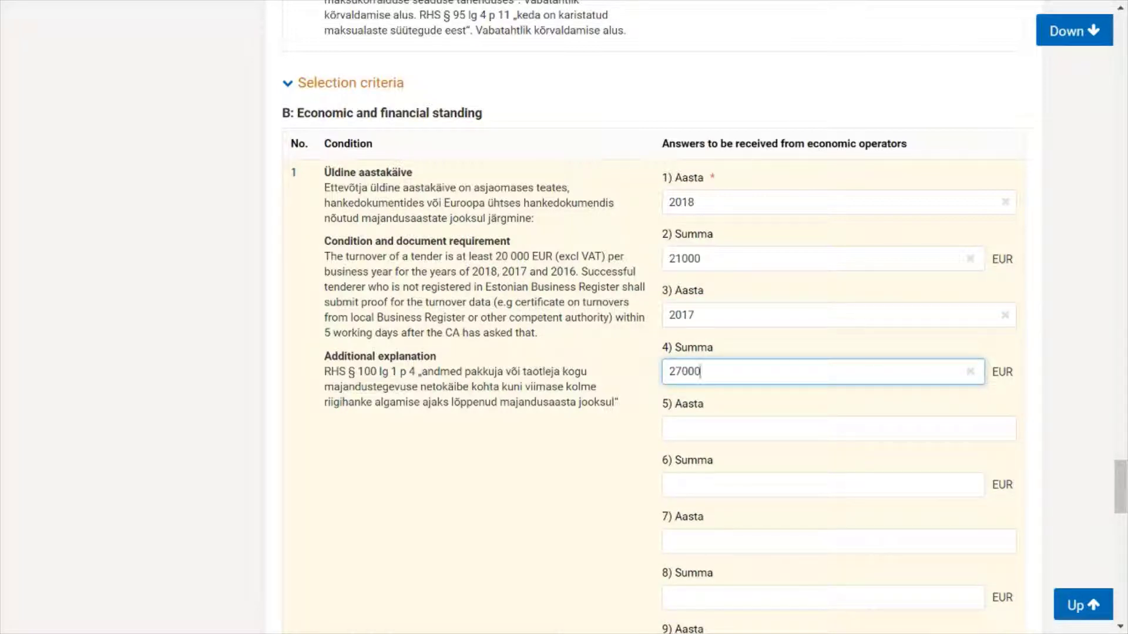
{"action": "left_click", "coordinate": [669, 428]}
{"action": "type", "text": "201"}
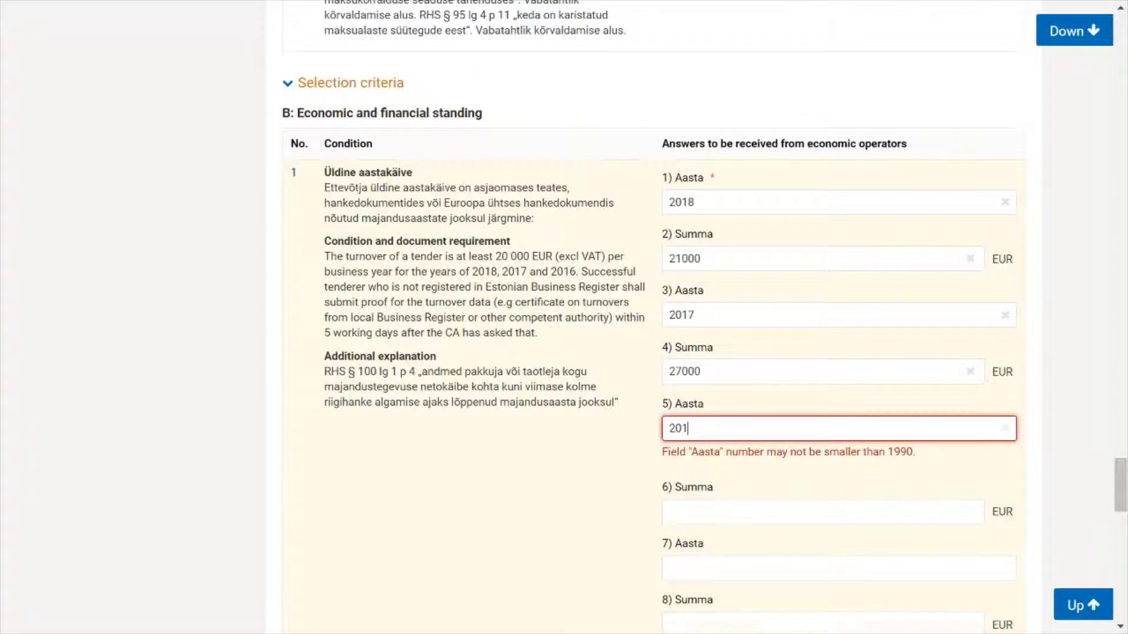
{"action": "type", "text": "6"}
{"action": "left_click", "coordinate": [669, 484]}
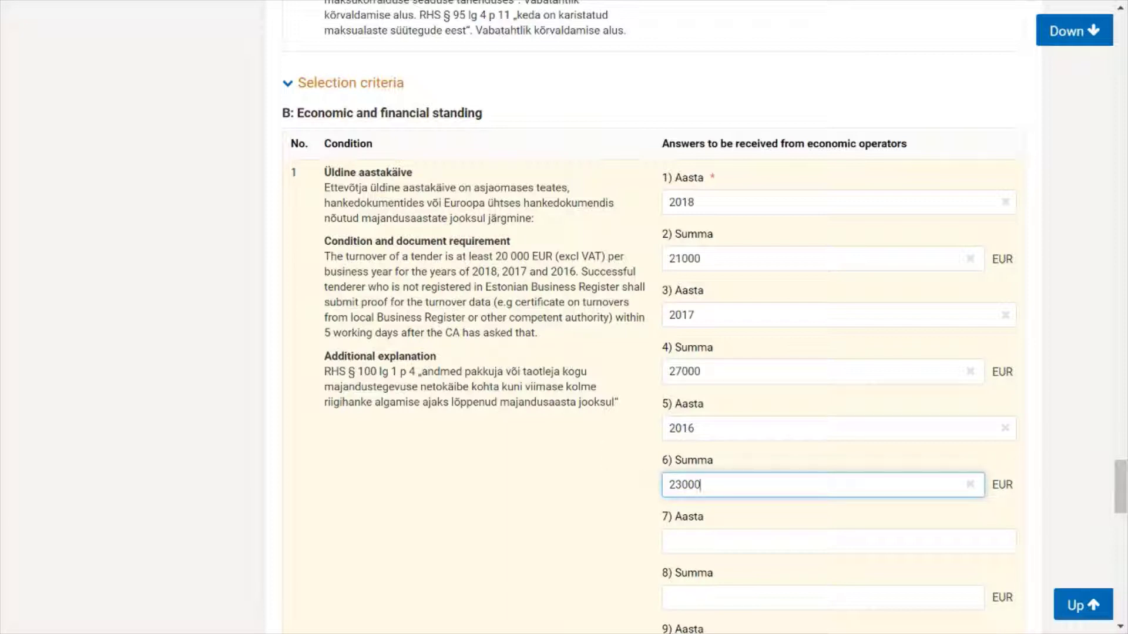
Step: Describe contract nr 1 (IT consultations) and contract 2 (CC system deployment) in the technical capacity description
{"action": "scroll", "coordinate": [506, 340], "scroll_direction": "down", "scroll_amount": 5}
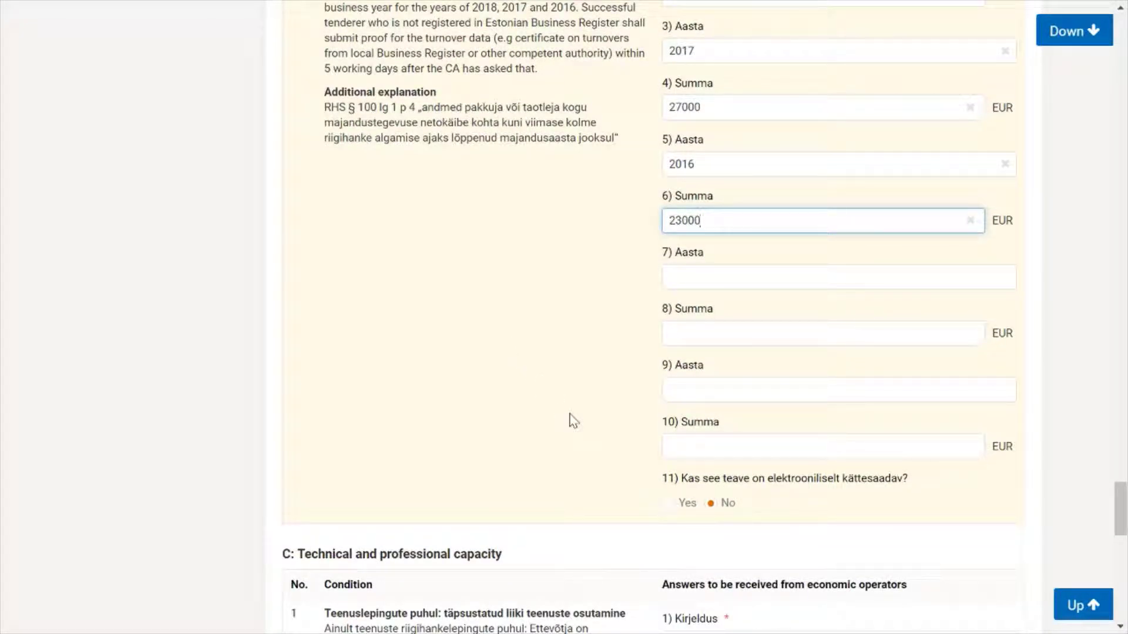
{"action": "scroll", "coordinate": [569, 415], "scroll_direction": "down", "scroll_amount": 8}
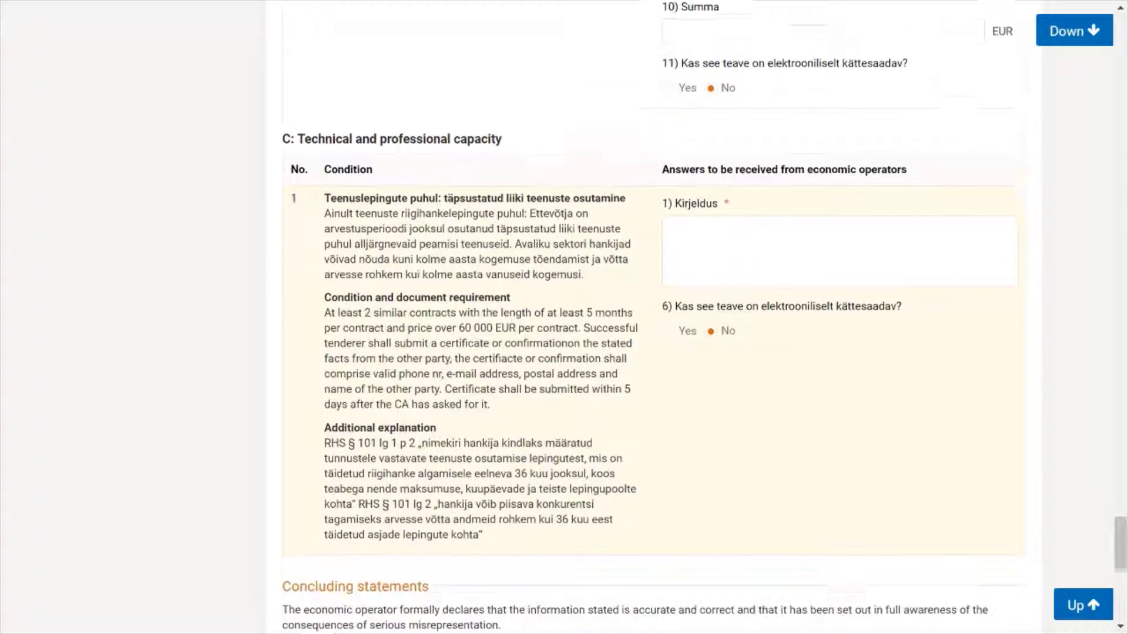
{"action": "scroll", "coordinate": [705, 317], "scroll_direction": "down", "scroll_amount": 2}
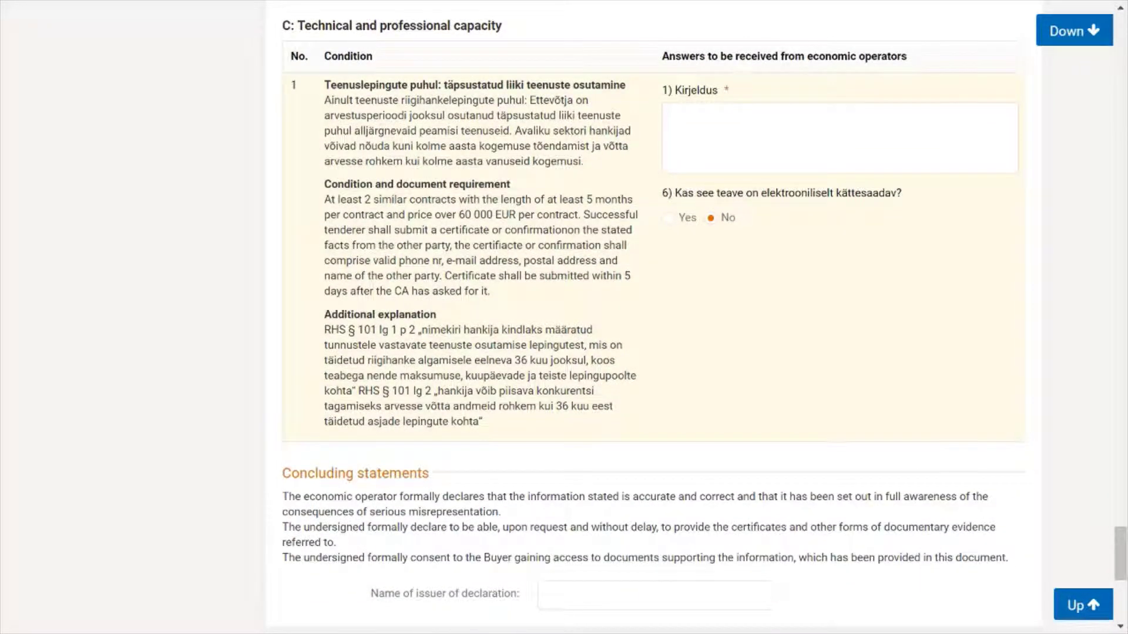
{"action": "left_click_drag", "start_coordinate": [334, 200], "coordinate": [429, 260]}
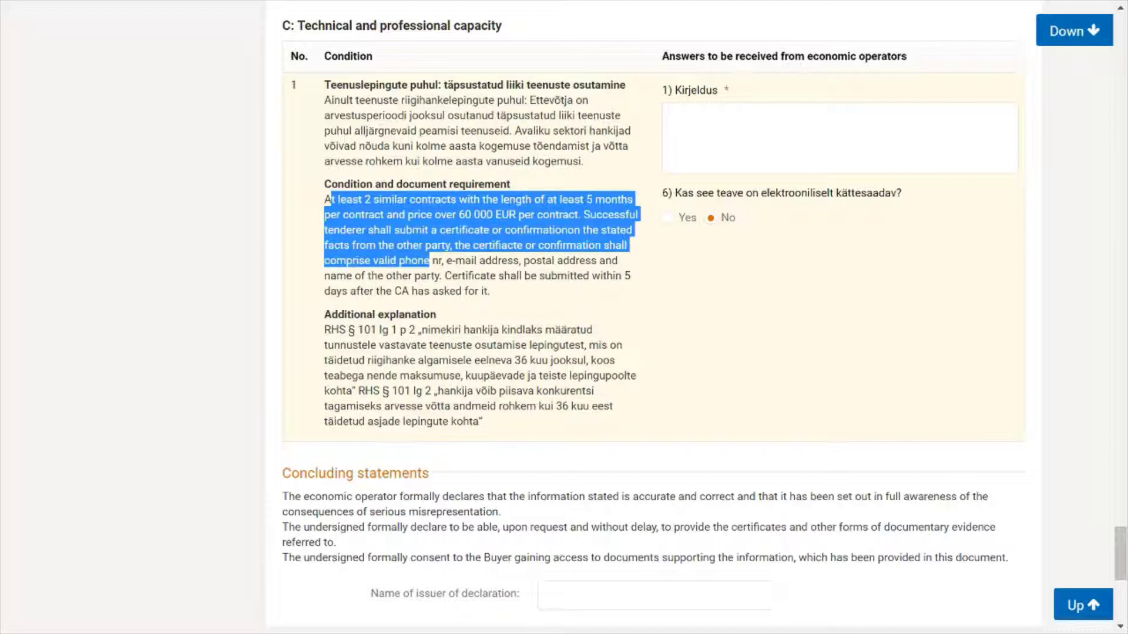
{"action": "left_click", "coordinate": [670, 116]}
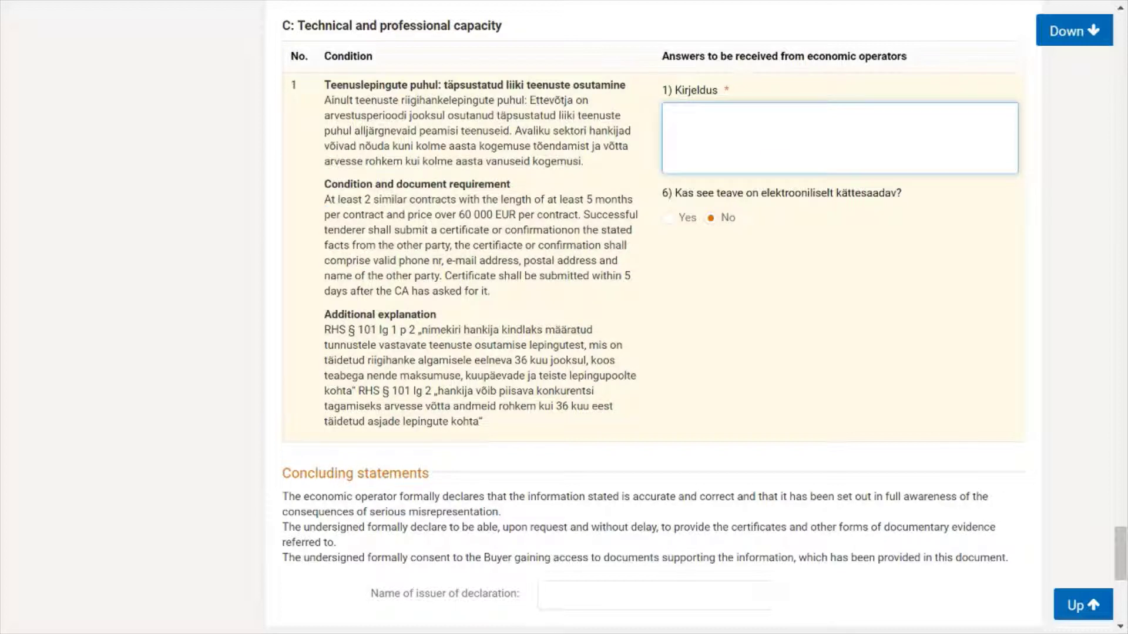
{"action": "type", "text": "Cont"}
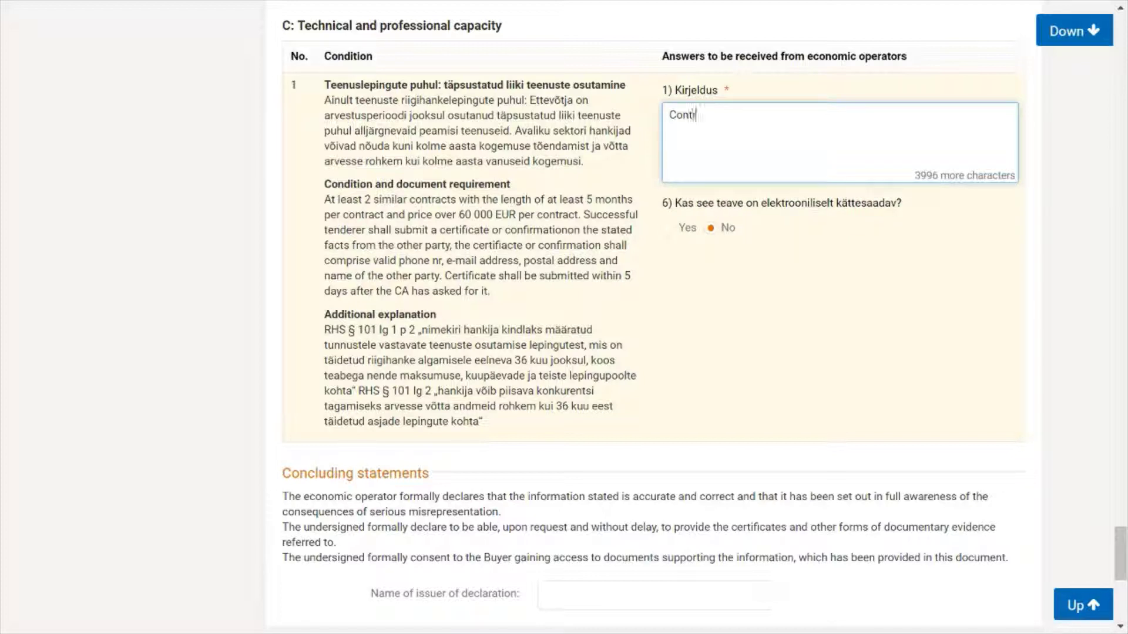
{"action": "type", "text": "ract"}
{"action": "type", "text": "nr 1: IT consulta"}
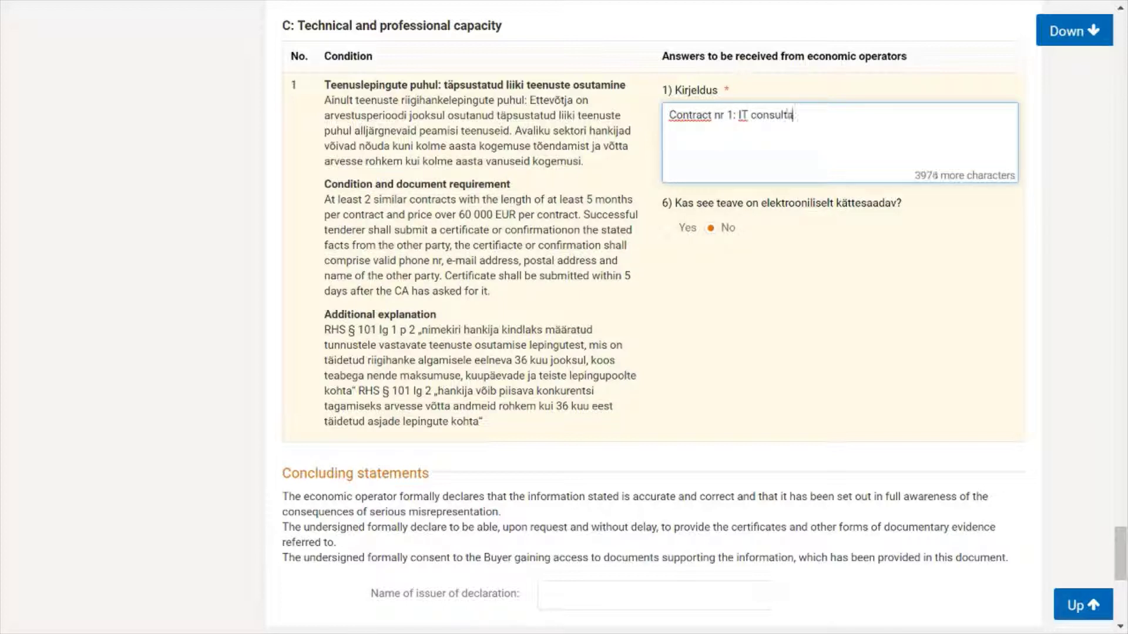
{"action": "type", "text": "tions on"}
{"action": "type", "text": "CC system de"}
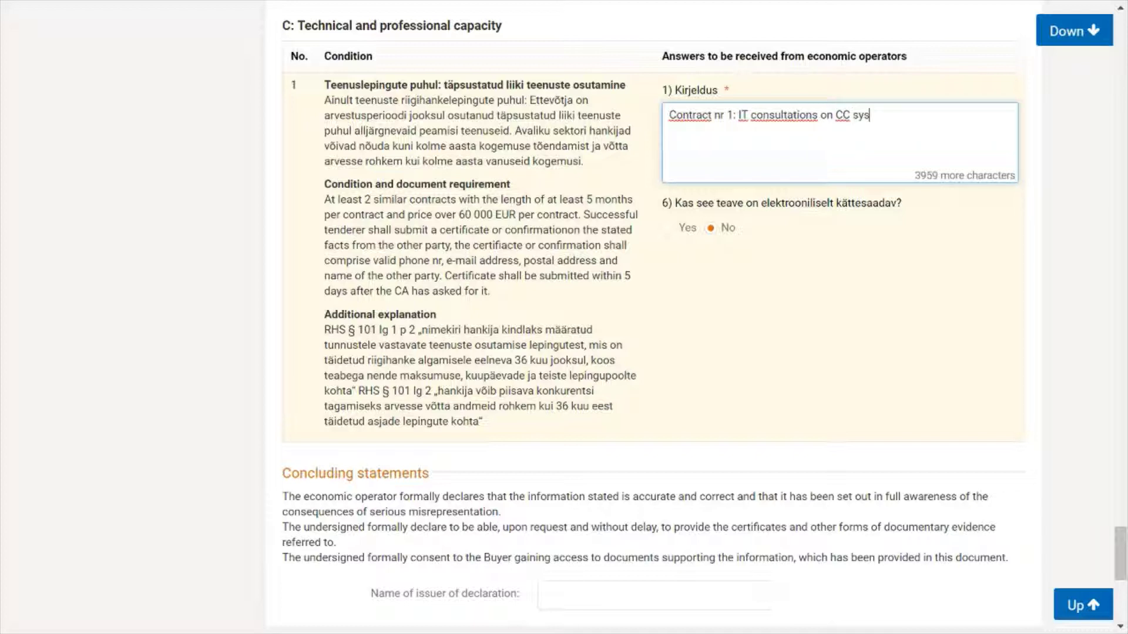
{"action": "type", "text": "ployment"}
{"action": "type", "text": "and couching of staff. Cost over 64 000 EUR (excl VAT). Other party: ____YYYYY, phone no ______, e-mail ______, postal address __________.  Contract nr 2: IT consultations on CC system deployment and development. Cost over 70 000 EUR (excl VAT). Other party: ____YYYYY, phone no ______, e-mail ______, postal address __________."}
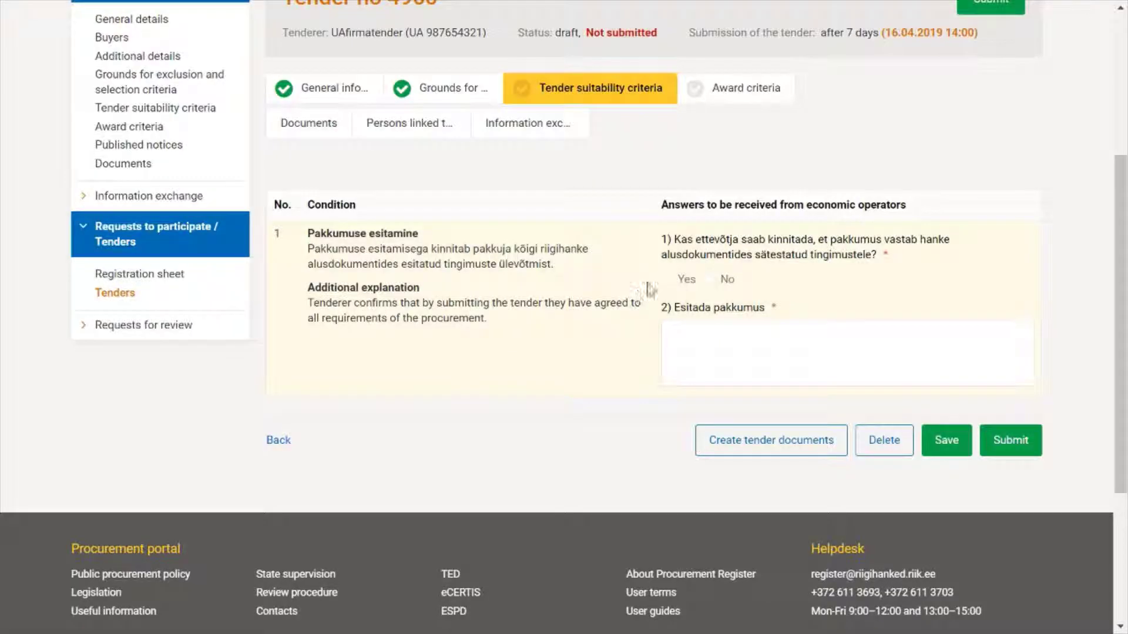
Step: Answer Yes, add the statement 'Hereby we submit the tender and agree to all requirements', and save
{"action": "left_click", "coordinate": [667, 280]}
{"action": "left_click", "coordinate": [672, 353]}
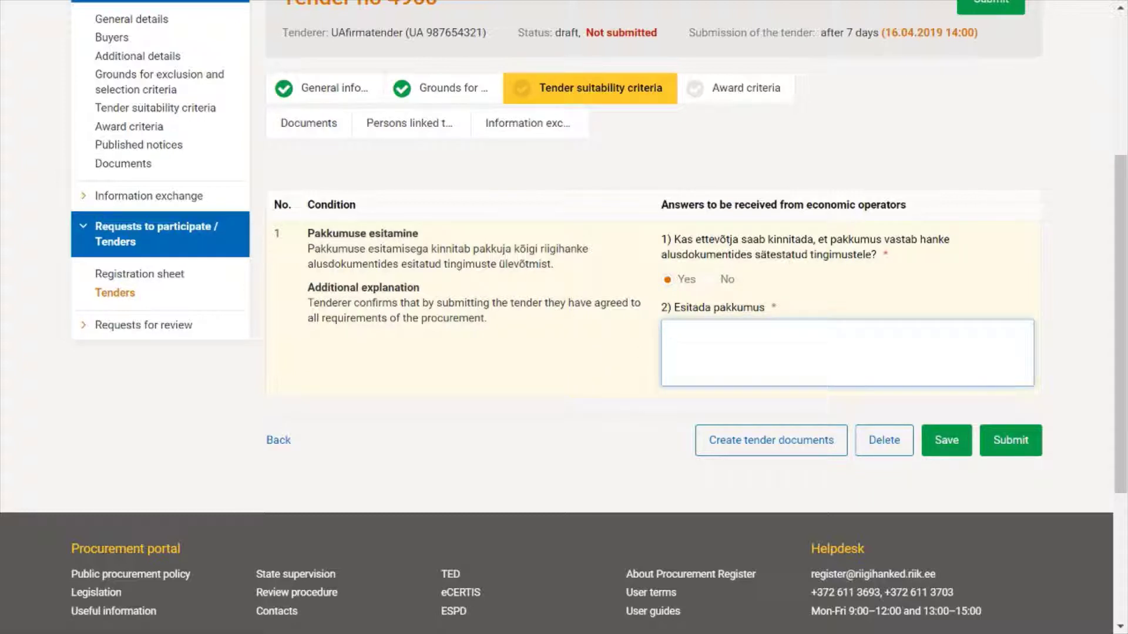
{"action": "type", "text": "Hereby"}
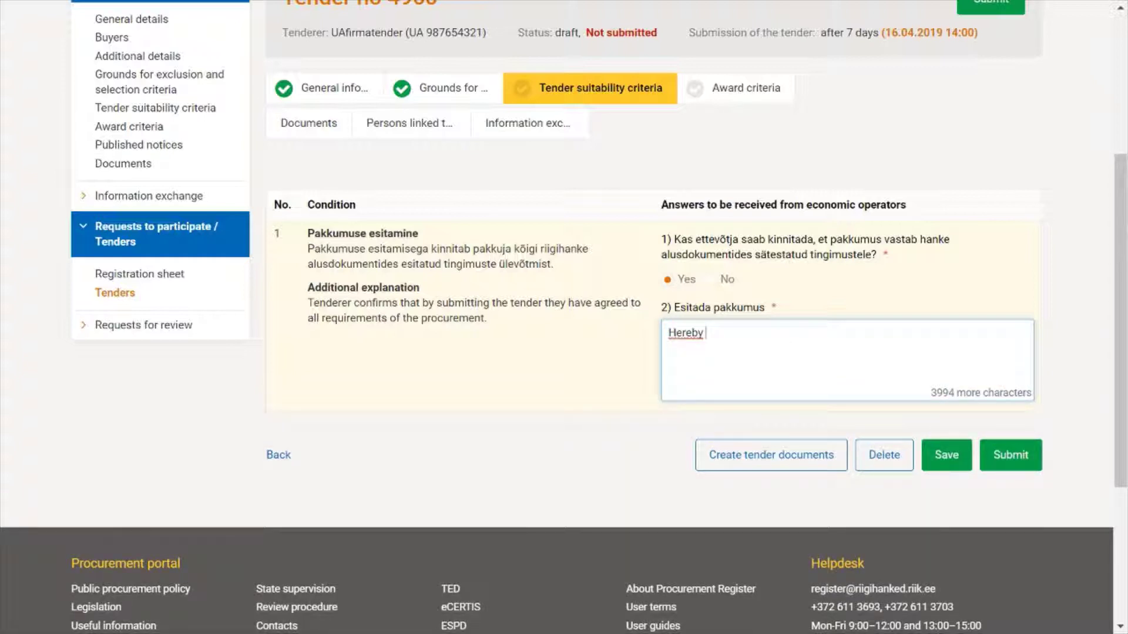
{"action": "type", "text": " we submit the tender and agree to all requirements of the procurement."}
{"action": "left_click", "coordinate": [947, 455]}
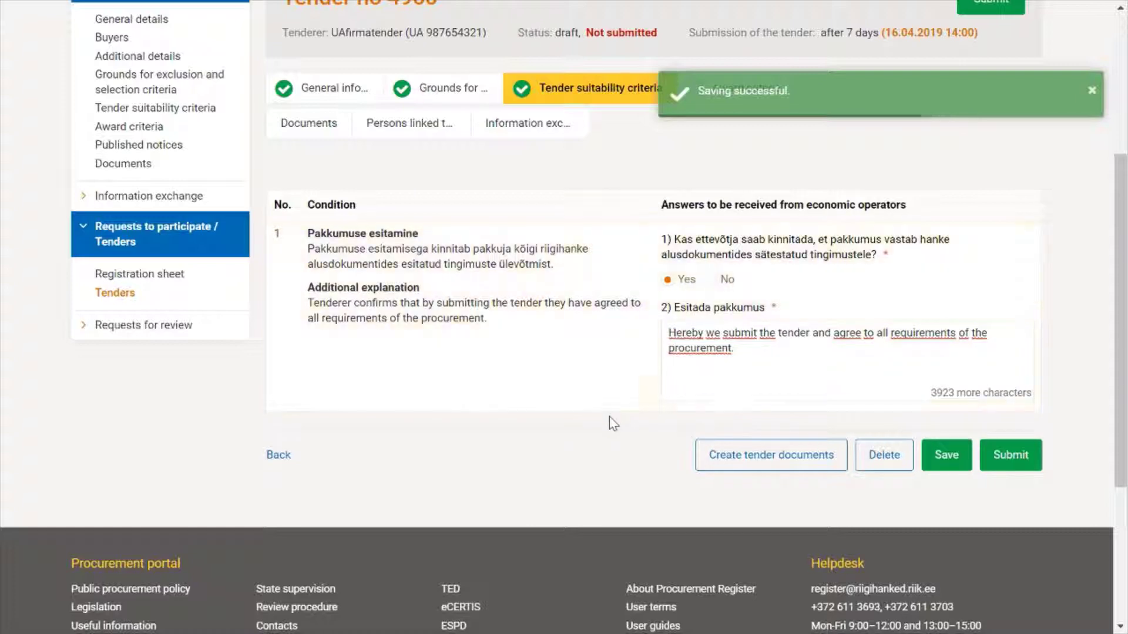
{"action": "scroll", "coordinate": [611, 422], "scroll_direction": "up", "scroll_amount": 2}
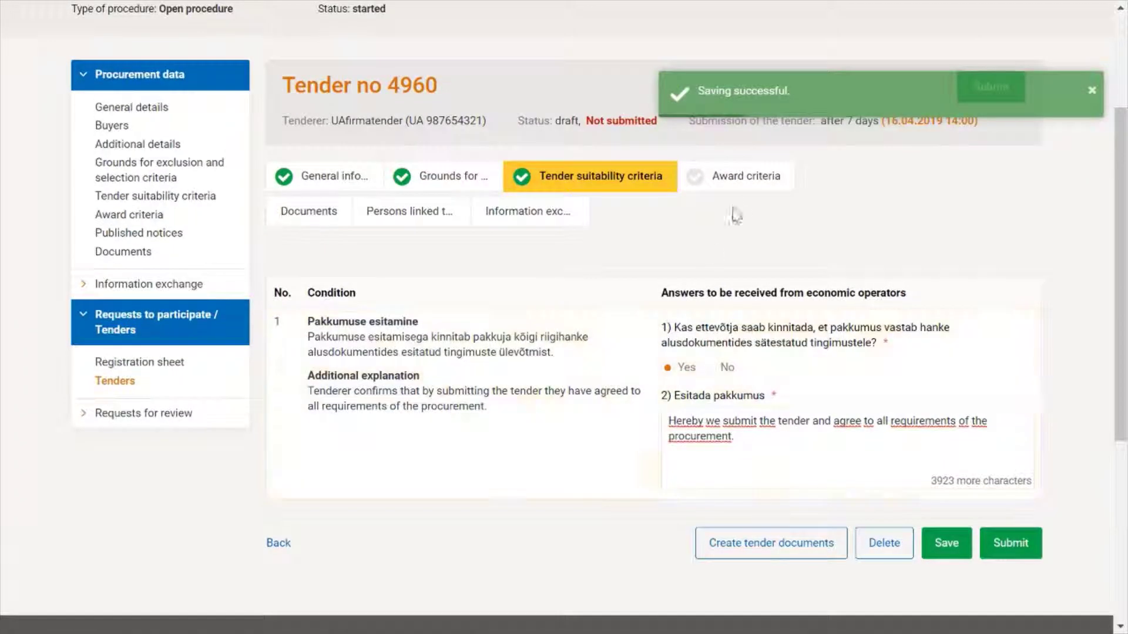
{"action": "left_click", "coordinate": [738, 187]}
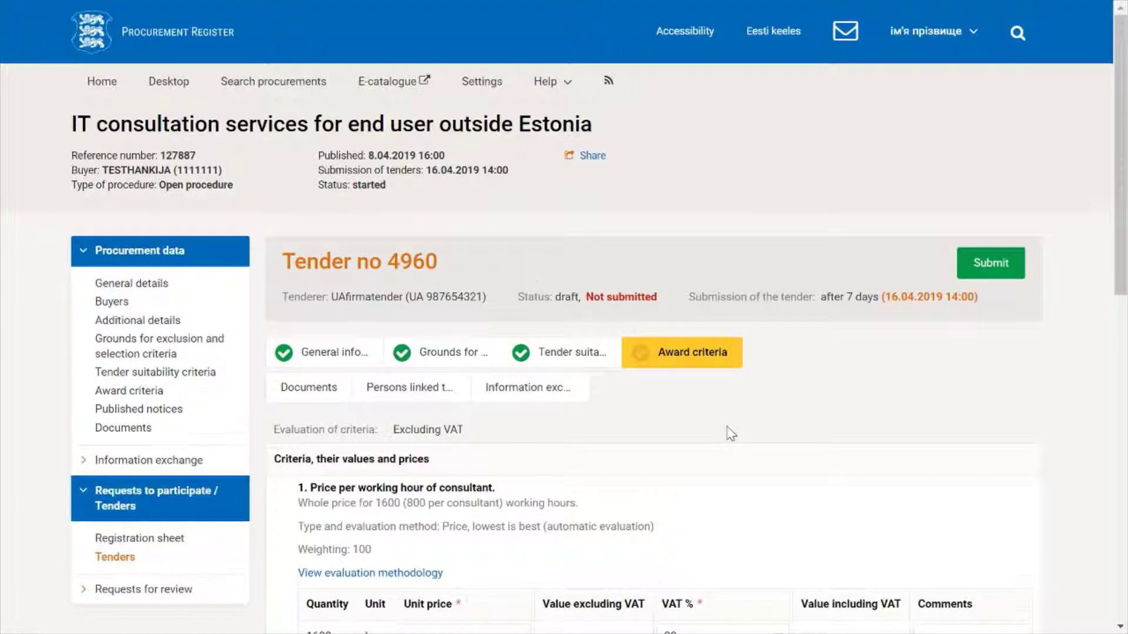
Step: Scroll to the 1600-hour price table and highlight the 'price, lowest is best' evaluation method
{"action": "scroll", "coordinate": [729, 431], "scroll_direction": "down", "scroll_amount": 6}
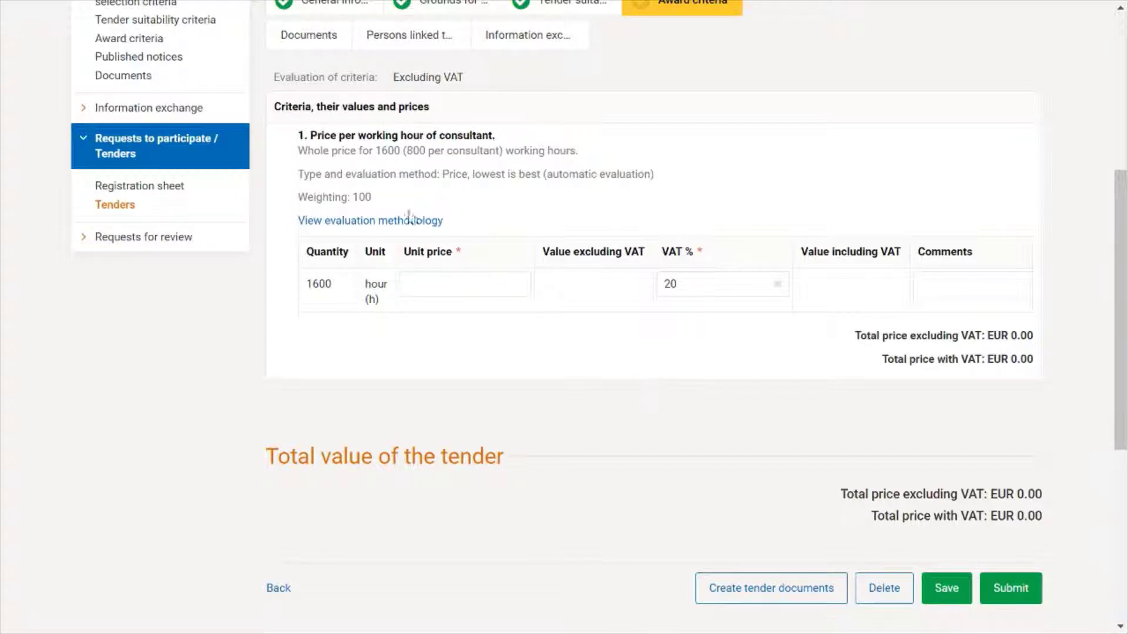
{"action": "left_click_drag", "start_coordinate": [450, 174], "coordinate": [654, 175]}
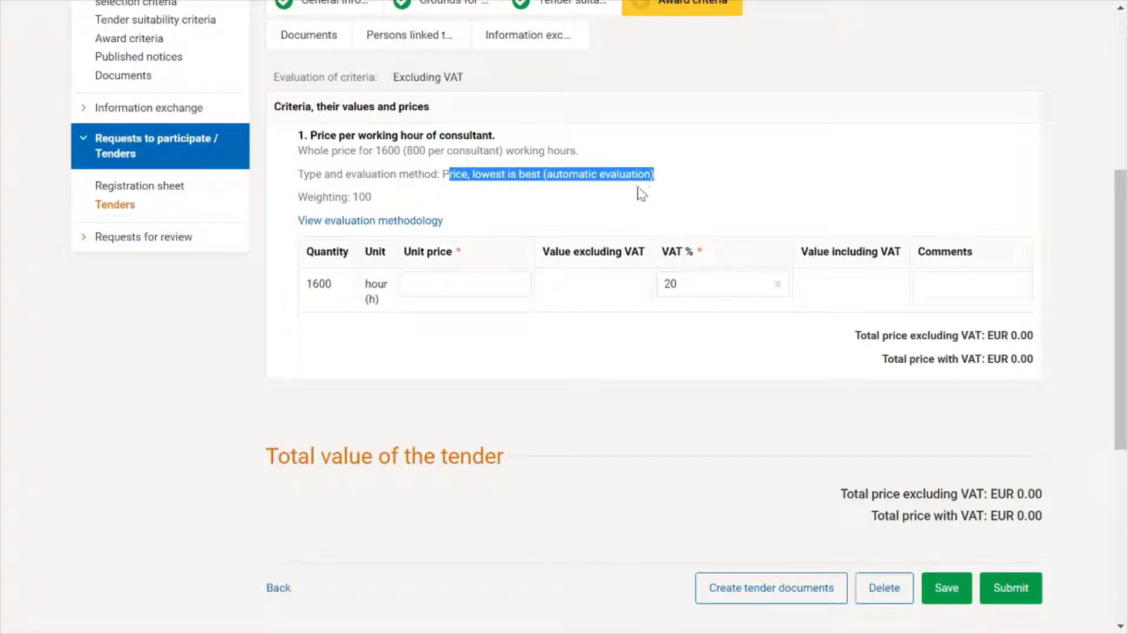